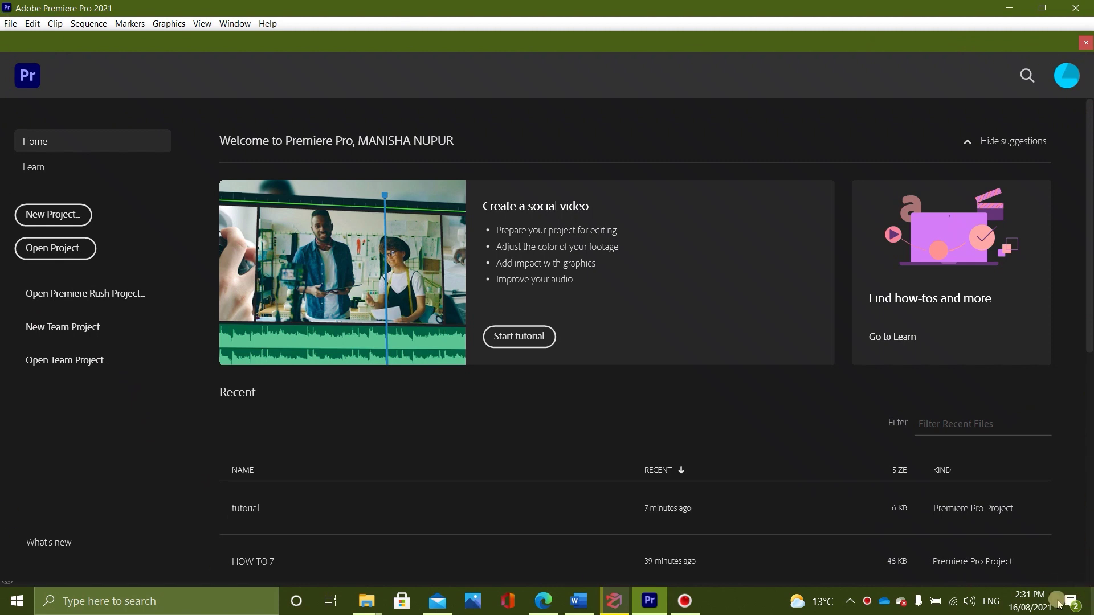
Create a new project named trial 2 in the HOW TO VIDEOS folder with the default settings.
left_click(10, 23)
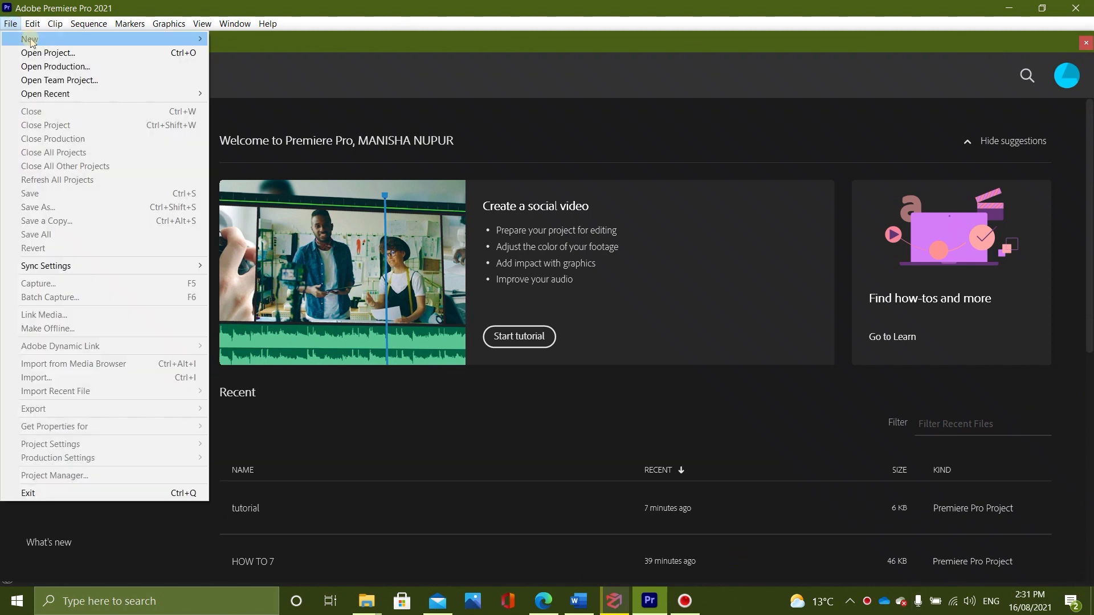
mouse_move(34, 39)
left_click(300, 40)
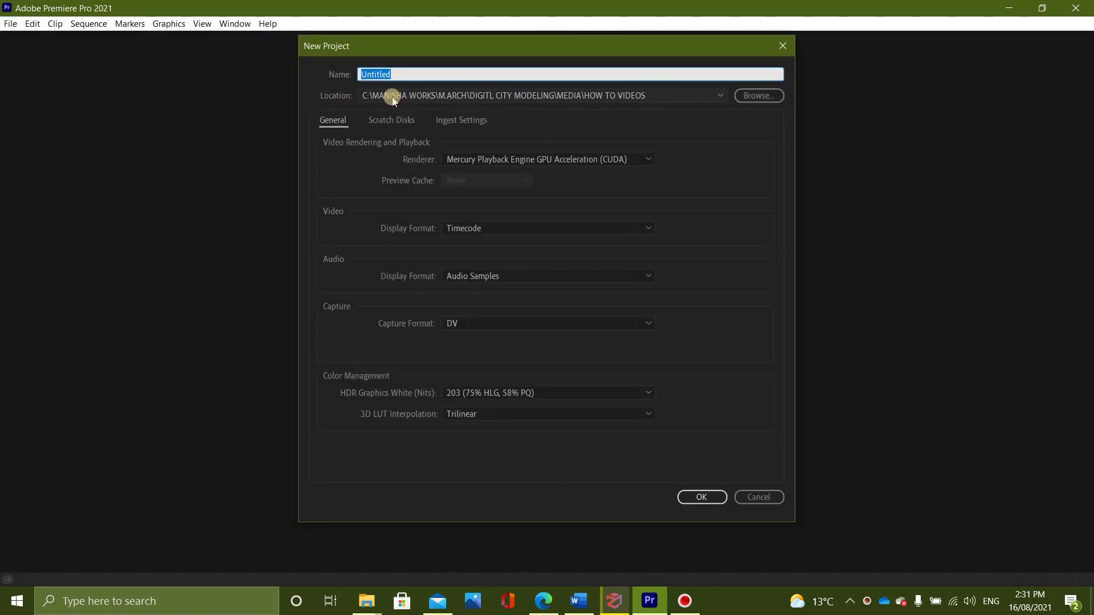
left_click(314, 76)
type("trial 2")
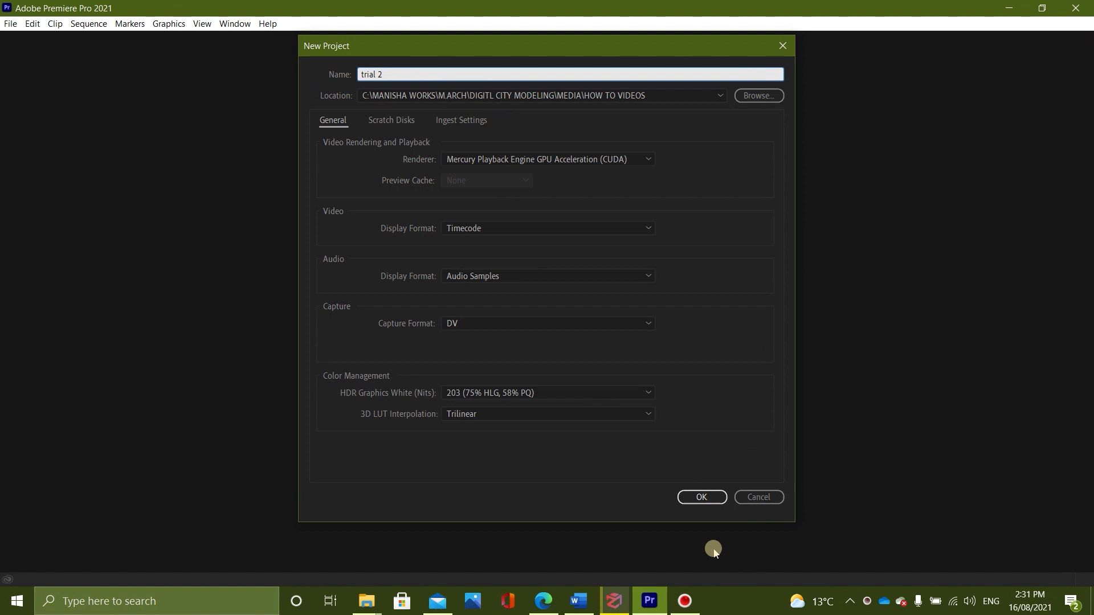
left_click(702, 497)
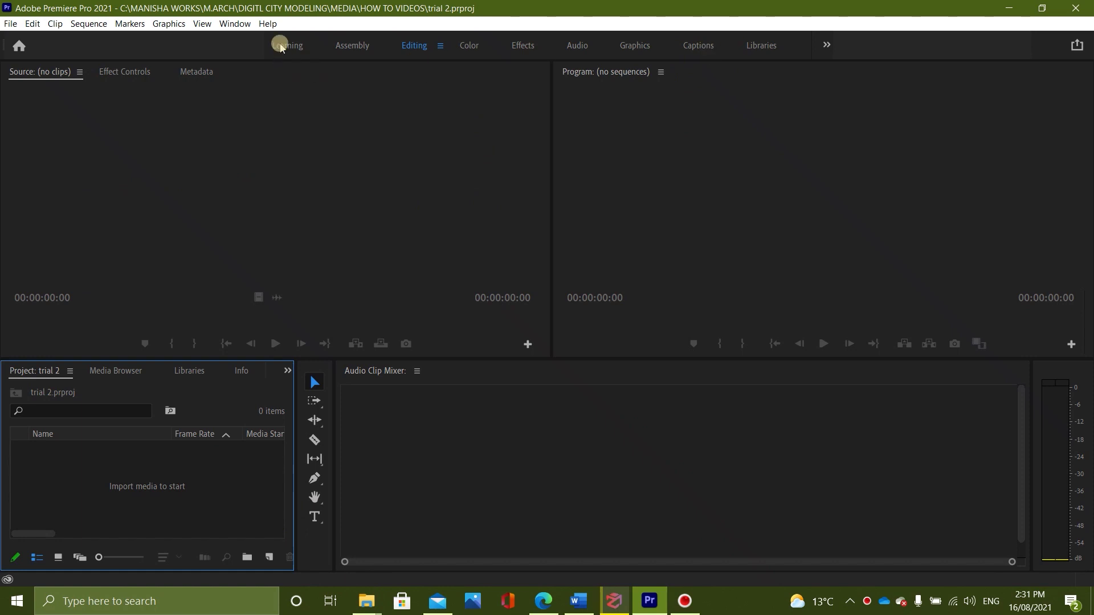
left_click(235, 24)
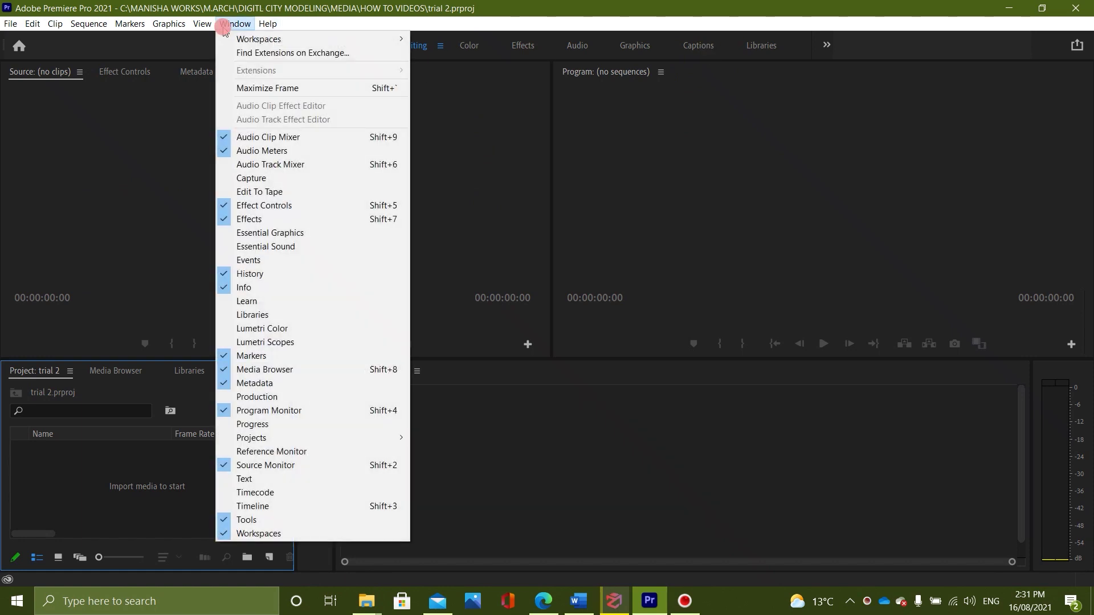
left_click(254, 507)
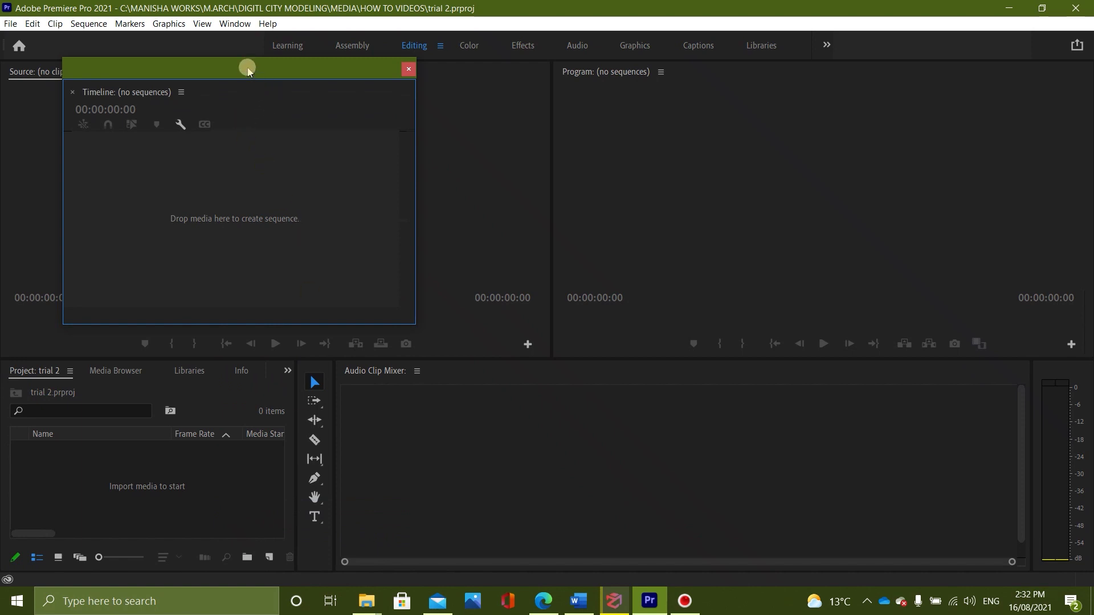
left_click_drag(221, 75, 480, 560)
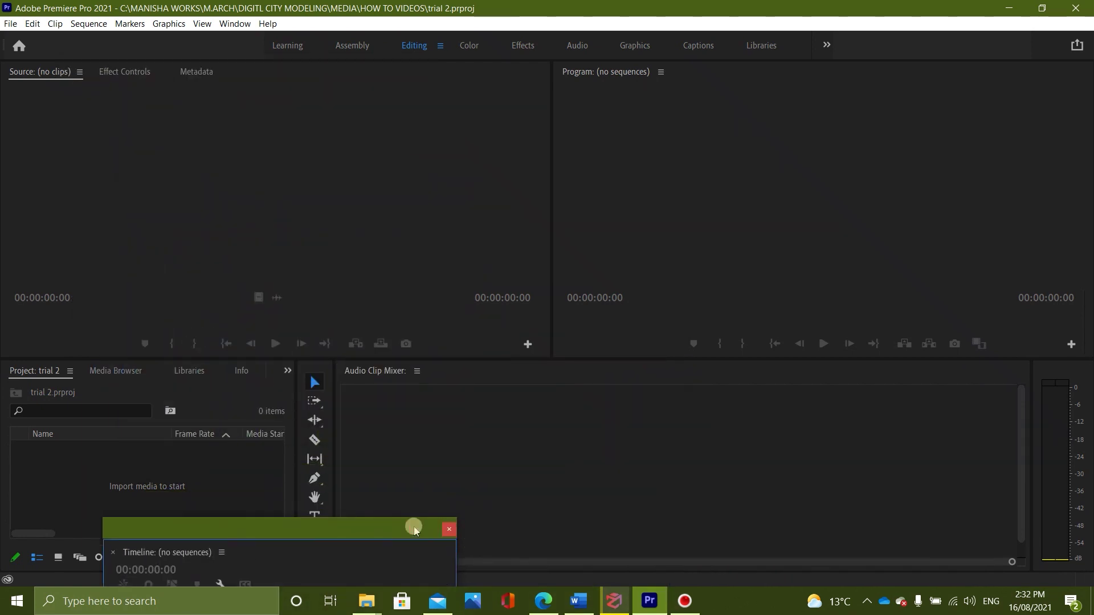
left_click(448, 527)
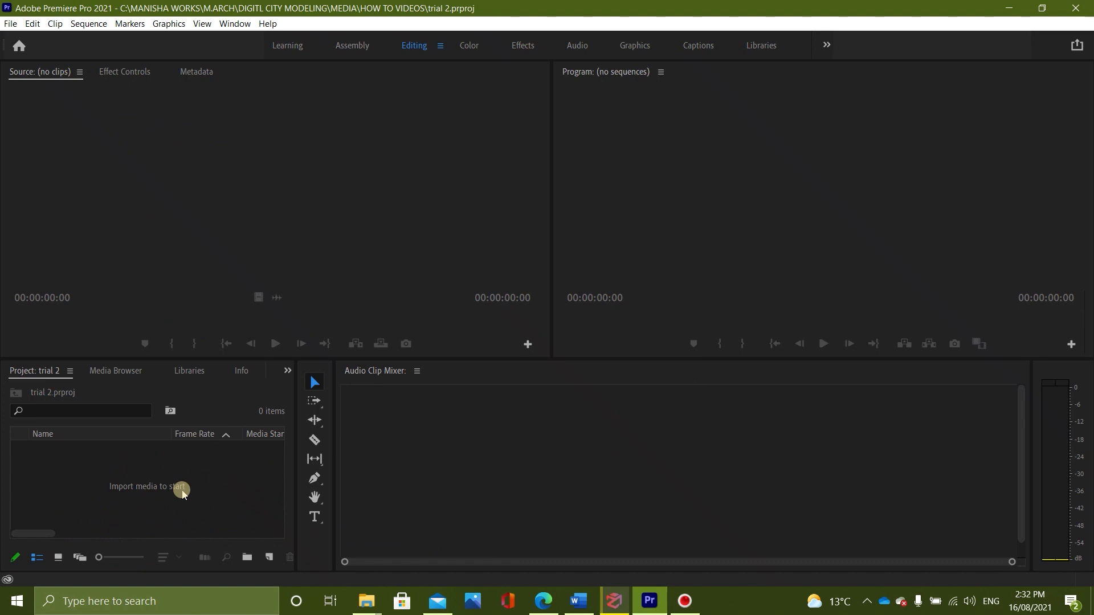
Import 1.jpg, the aerial-view apartment buildings image and covid-19-coronavirus-clipart-3.gif from the MEDIA folder in File Explorer into the project.
left_click(368, 605)
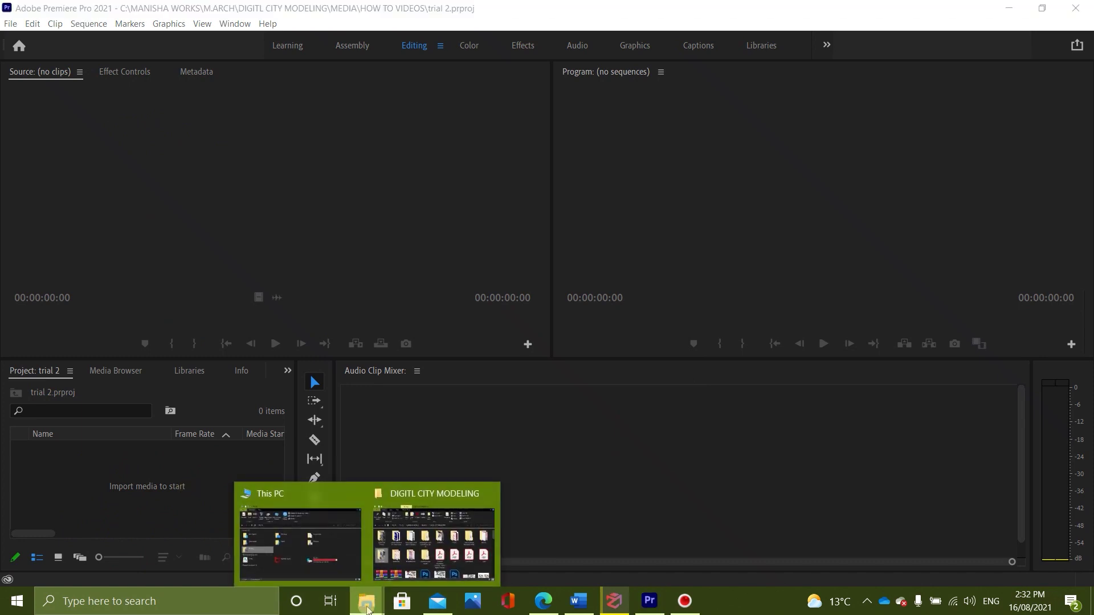
left_click(417, 567)
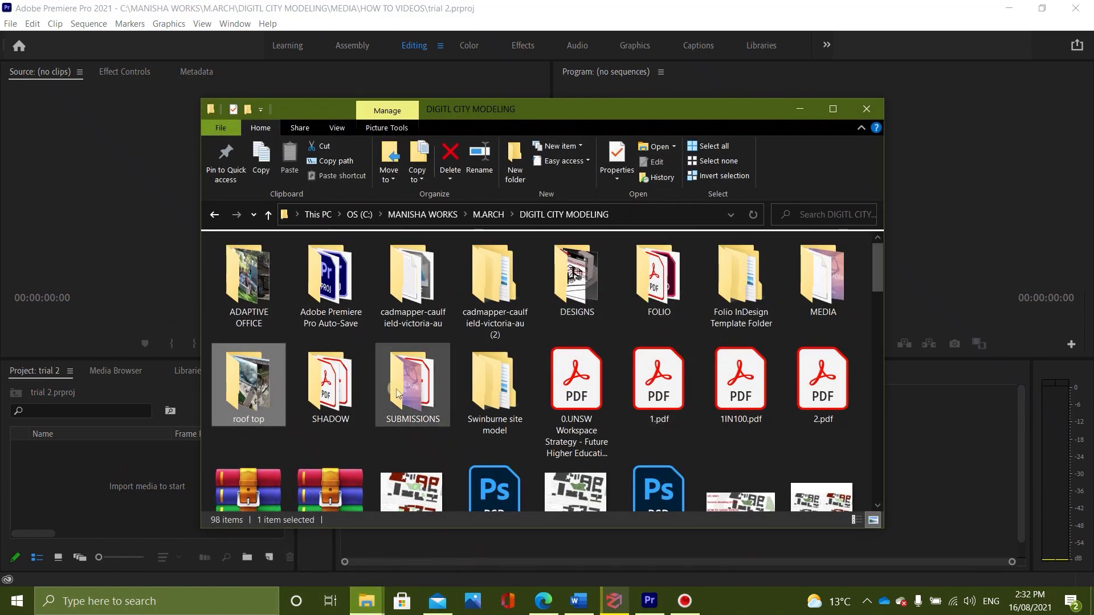
double_click(823, 277)
left_click_drag(574, 110, 875, 141)
left_click(535, 323)
left_click_drag(536, 323, 160, 510)
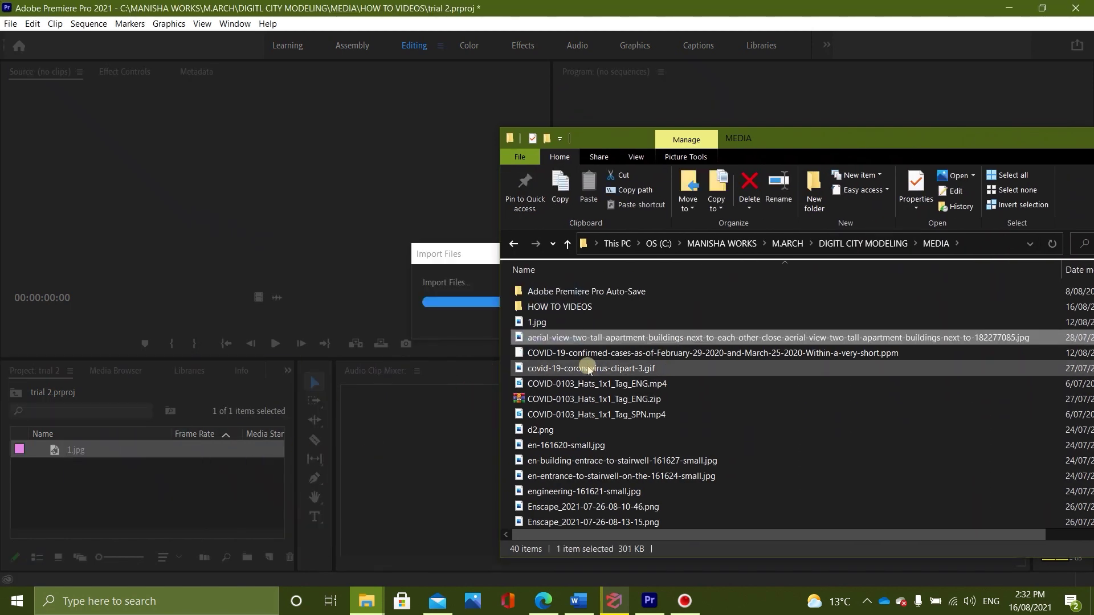
left_click_drag(589, 369, 142, 496)
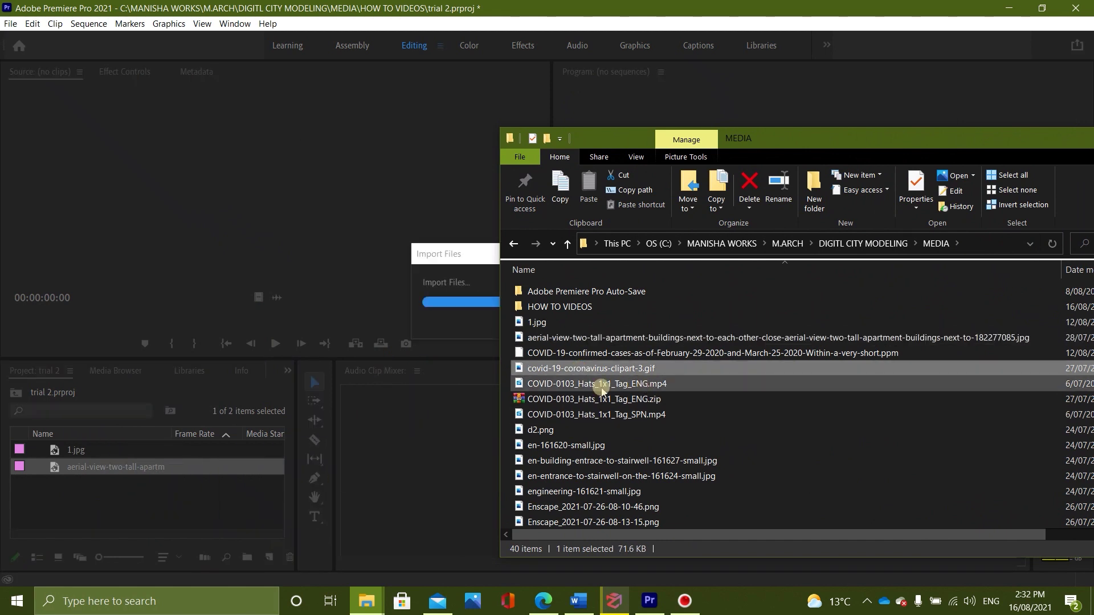
Import movie-1.wmv and Musway Studio - 034-2 - Inspiration.mp3 from the MEDIA folder into the project.
scroll(564, 468, "down", 3)
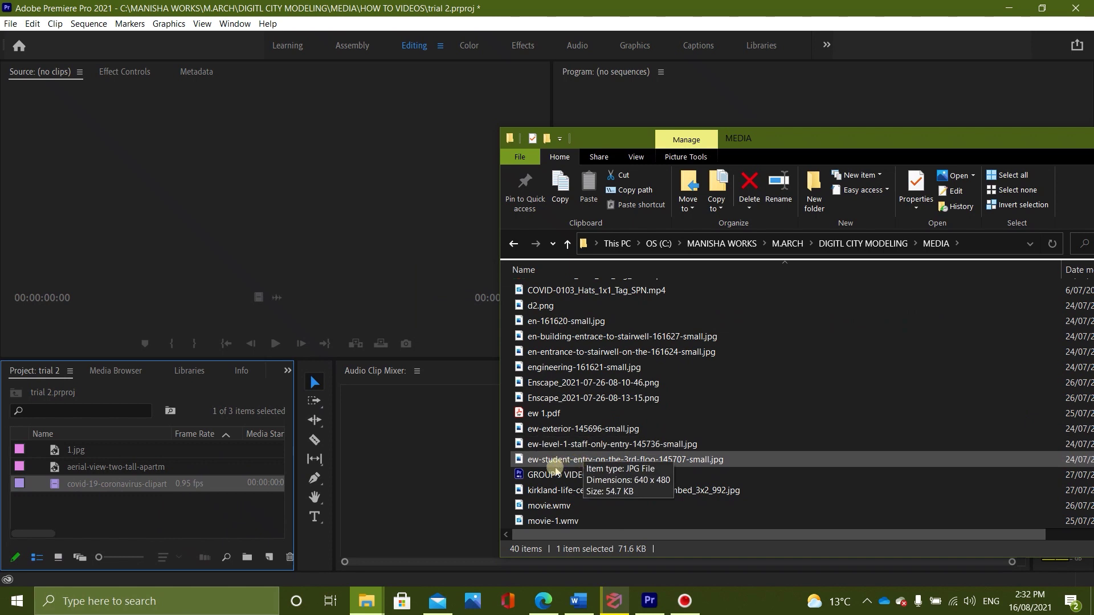
scroll(553, 473, "down", 1)
left_click(542, 476)
left_click_drag(541, 475, 174, 516)
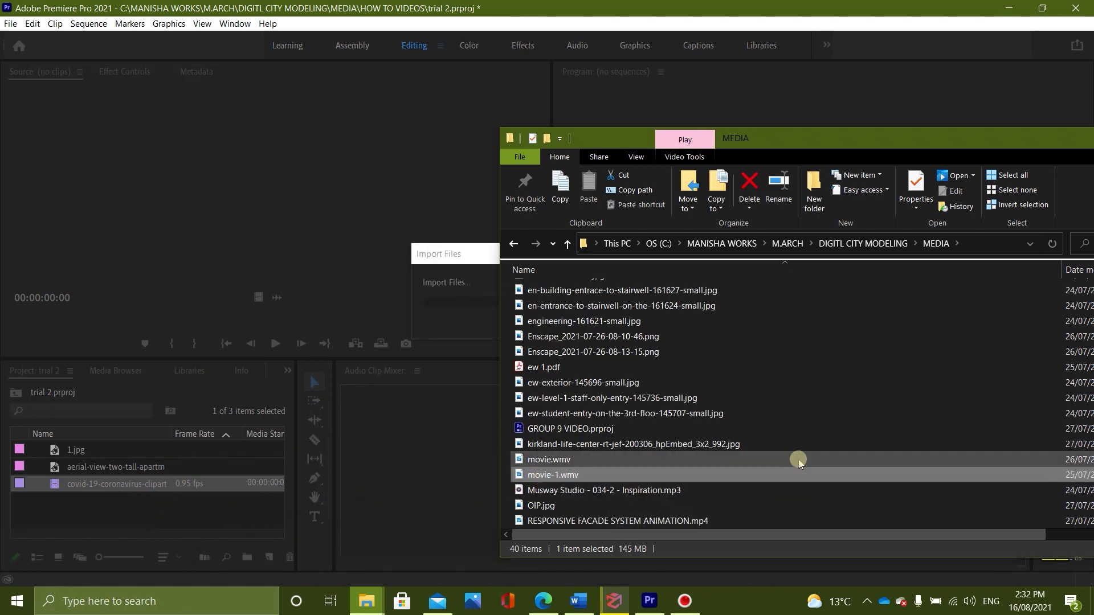
scroll(593, 459, "down", 2)
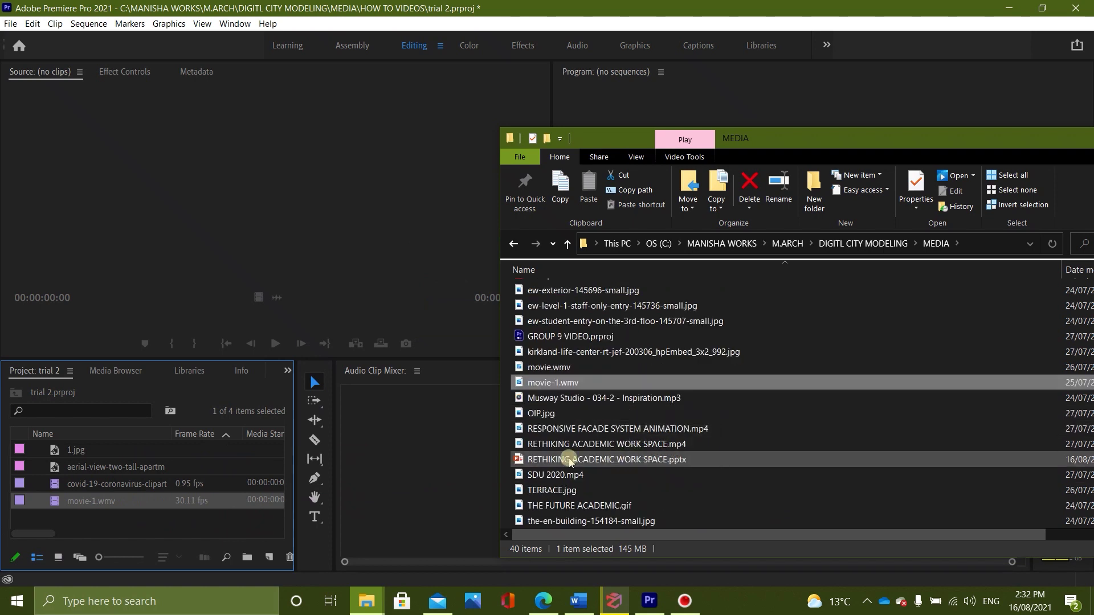
left_click_drag(593, 398, 184, 514)
Import VID-20210726-WA0007.mp4 into the project and close the MEDIA folder window.
scroll(598, 387, "down", 2)
left_click_drag(587, 460, 161, 527)
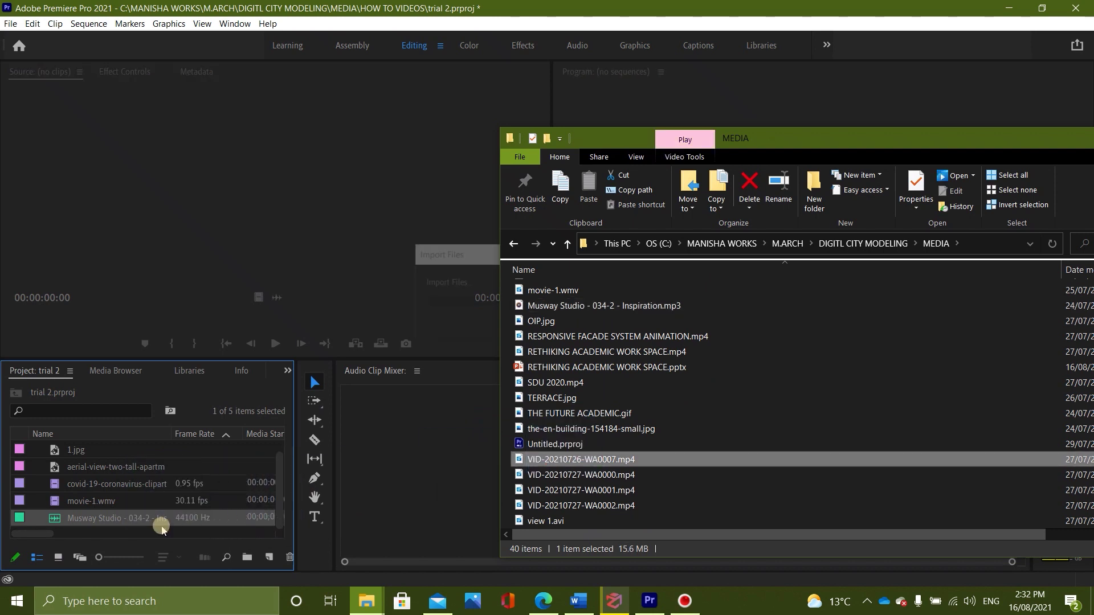
left_click_drag(1047, 147, 861, 169)
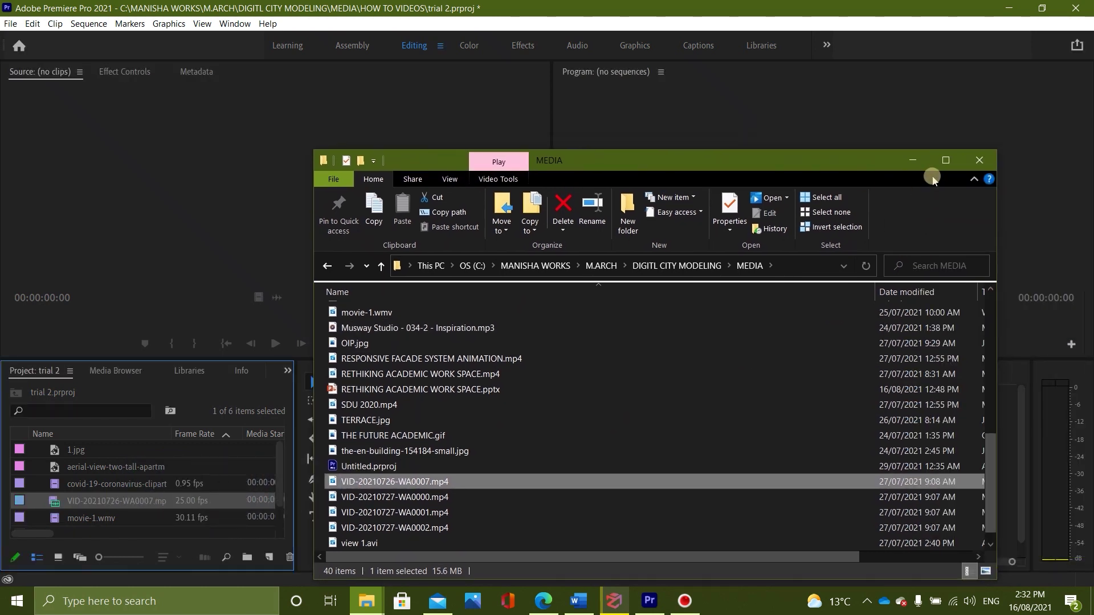
left_click(971, 163)
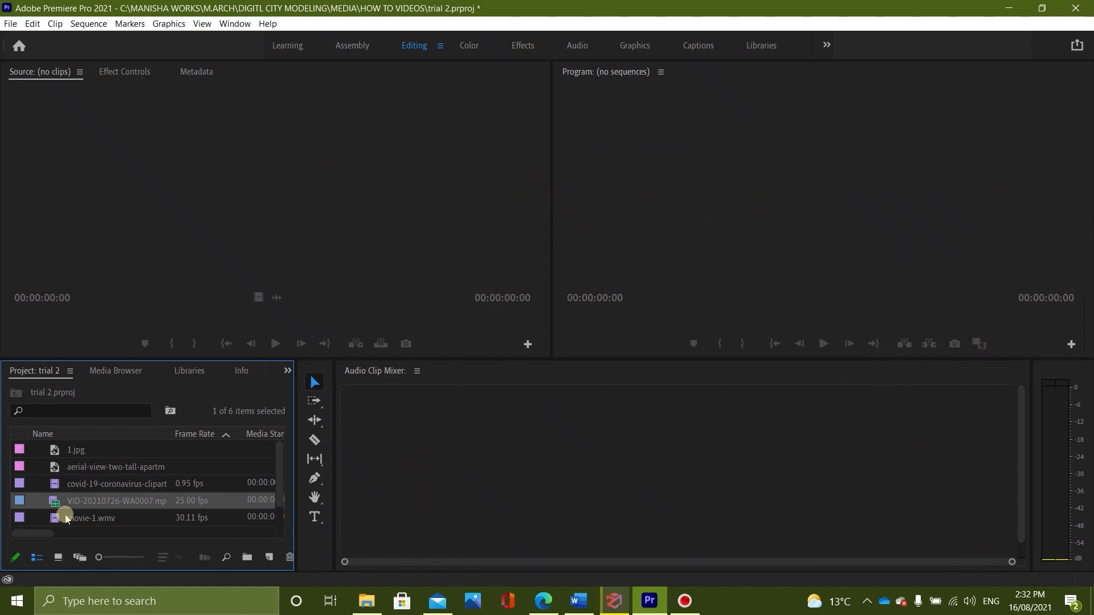
Load VID-20210726-WA0007.mp4 into the Source Monitor and play its opening seconds with the system volume at 100.
left_click(80, 452)
left_click(86, 472)
left_click(93, 505)
double_click(58, 503)
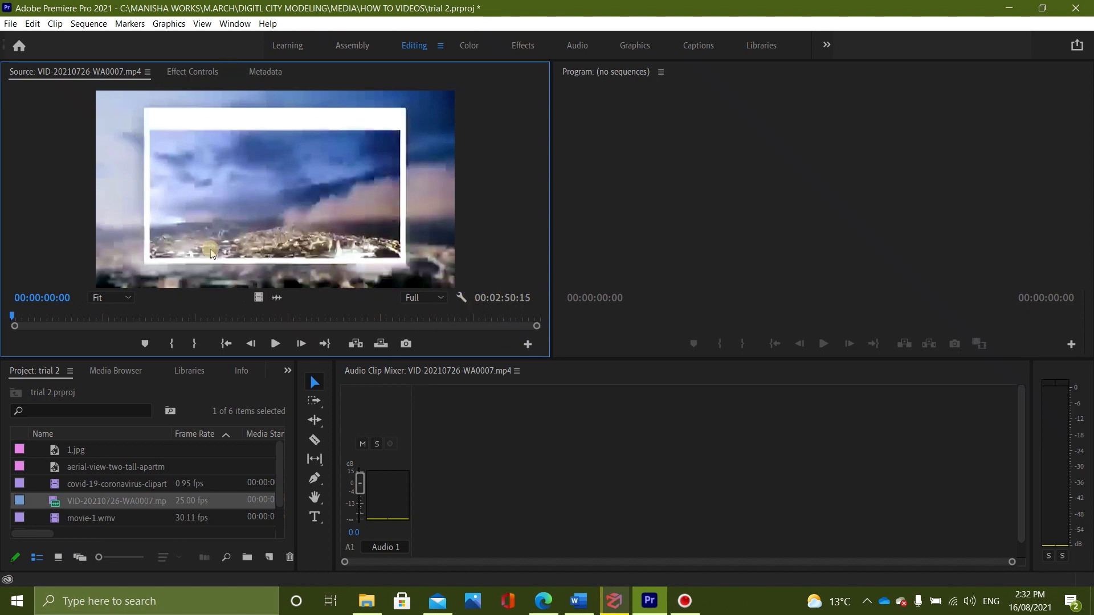
left_click(277, 345)
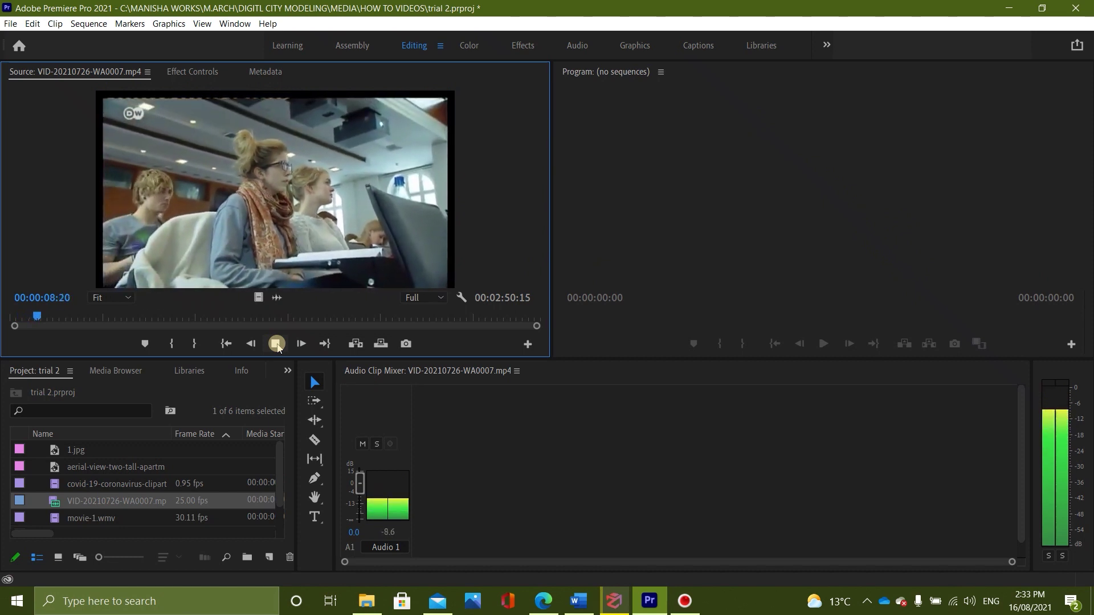
key("XF86AudioRaiseVolume")
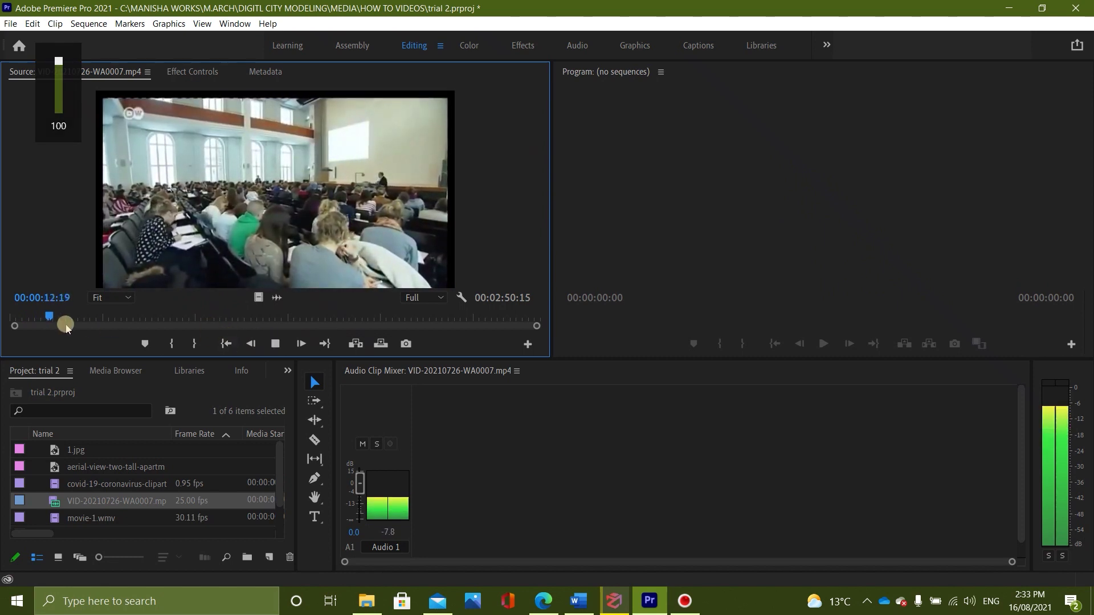
left_click(275, 343)
Mark an In point near the start of the source clip and an Out point at 00:01:55:24.
left_click(68, 319)
left_click_drag(59, 318, 371, 318)
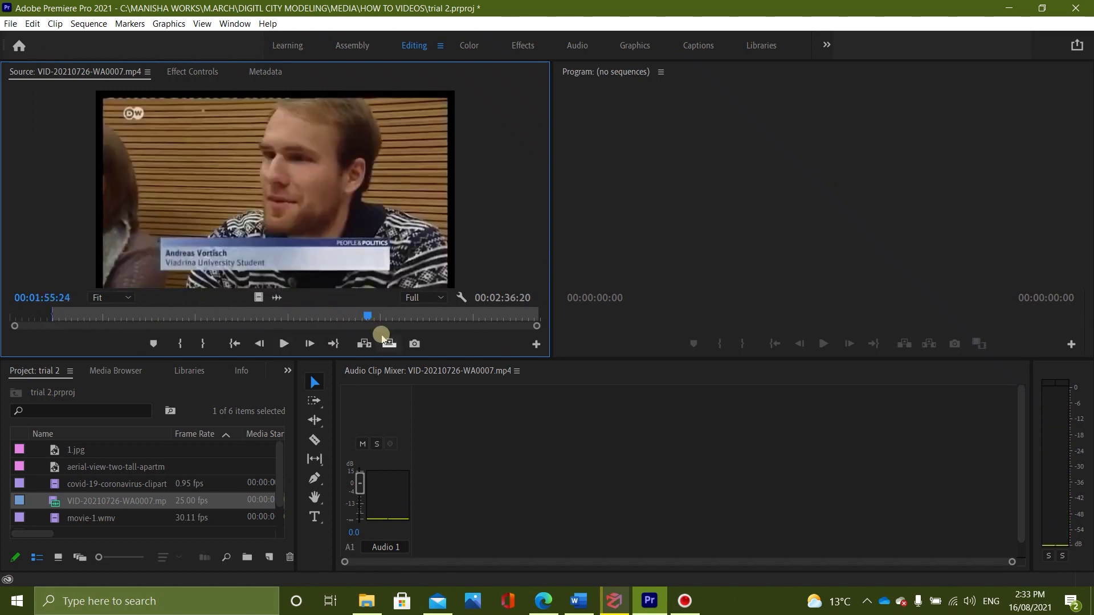
left_click(334, 343)
left_click(150, 323)
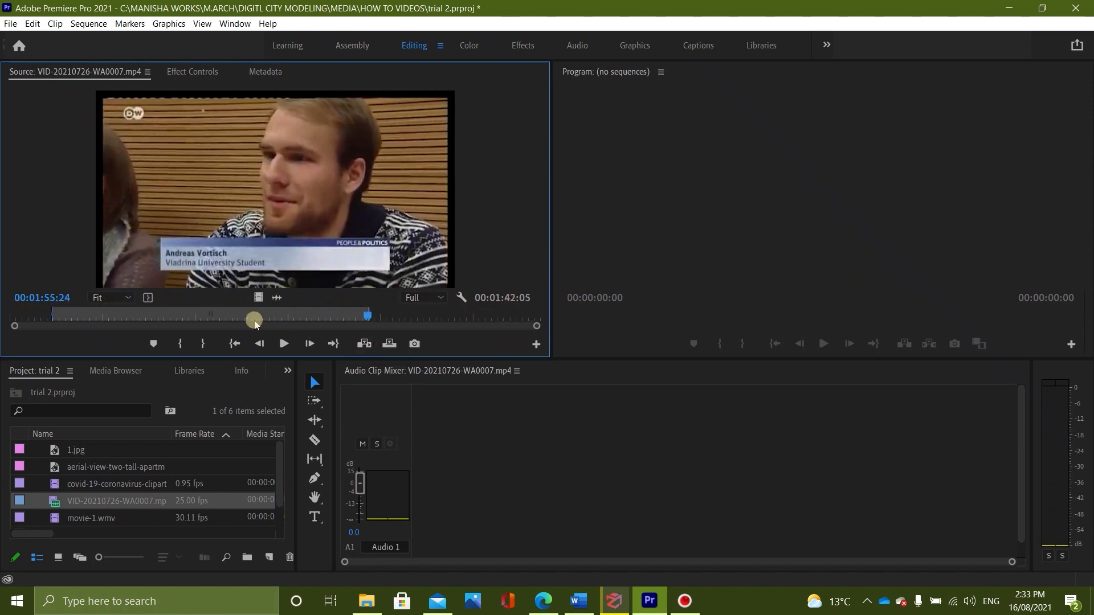
left_click_drag(168, 317, 191, 333)
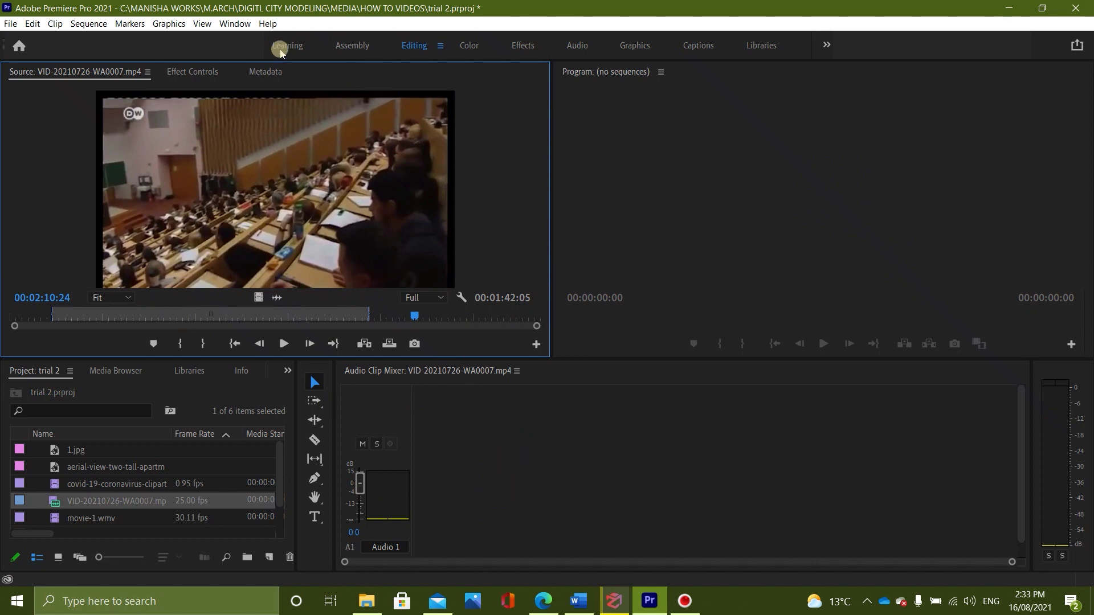
Show the Timeline as a floating panel and place it over the Audio Clip Mixer.
left_click(235, 23)
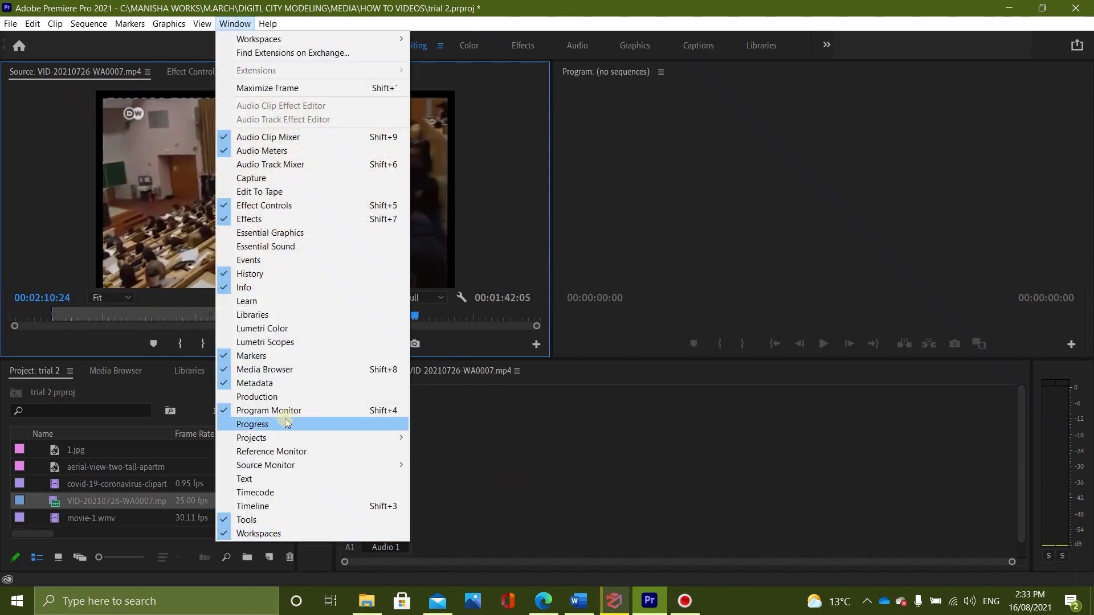
left_click(263, 507)
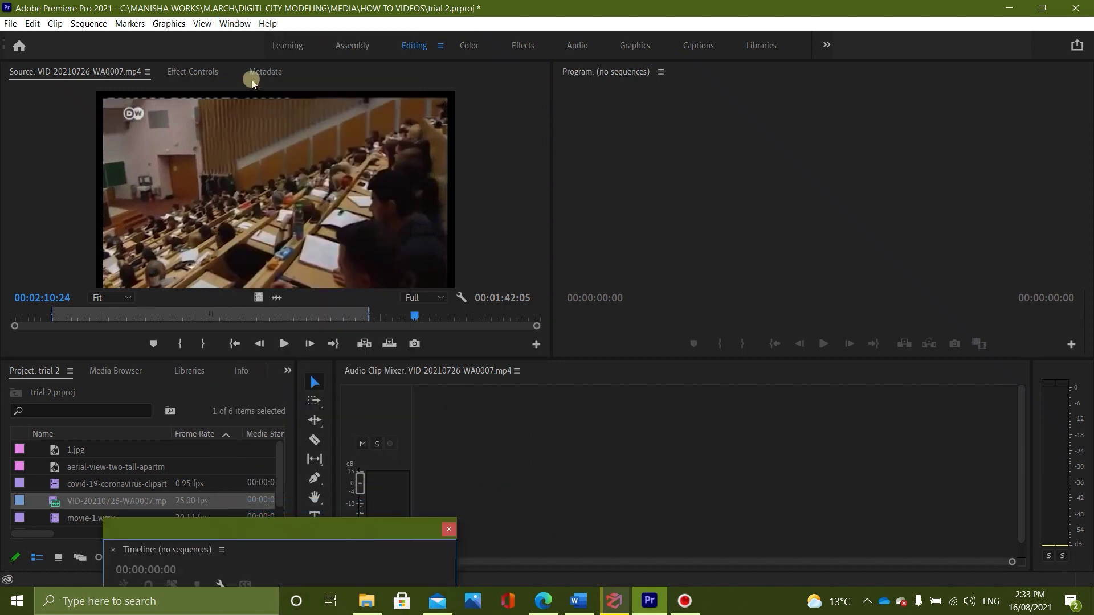
left_click_drag(290, 313, 709, 390)
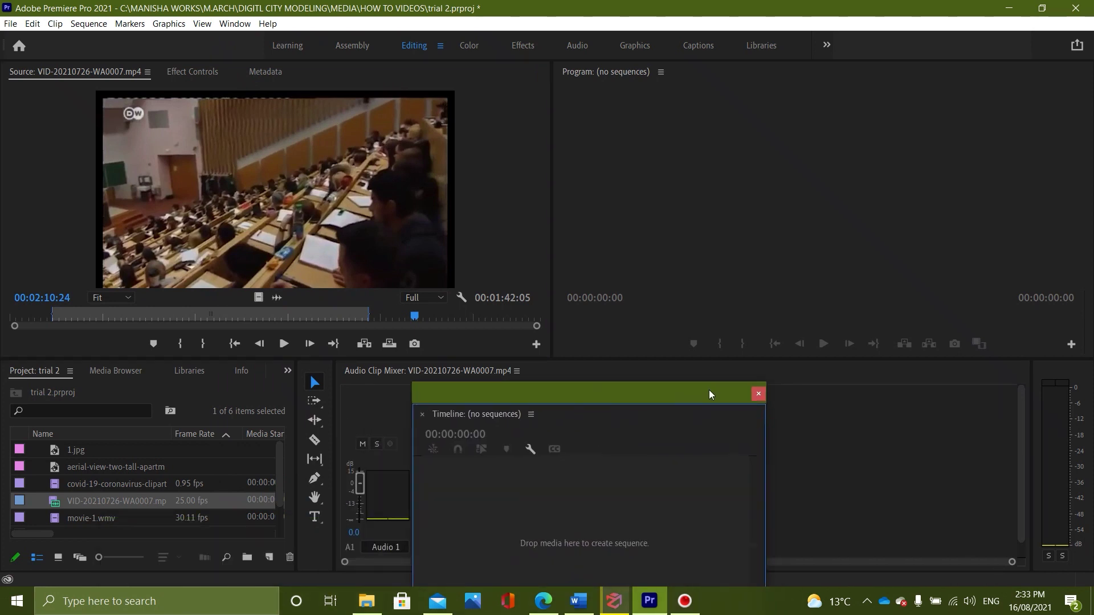
left_click_drag(562, 395, 672, 363)
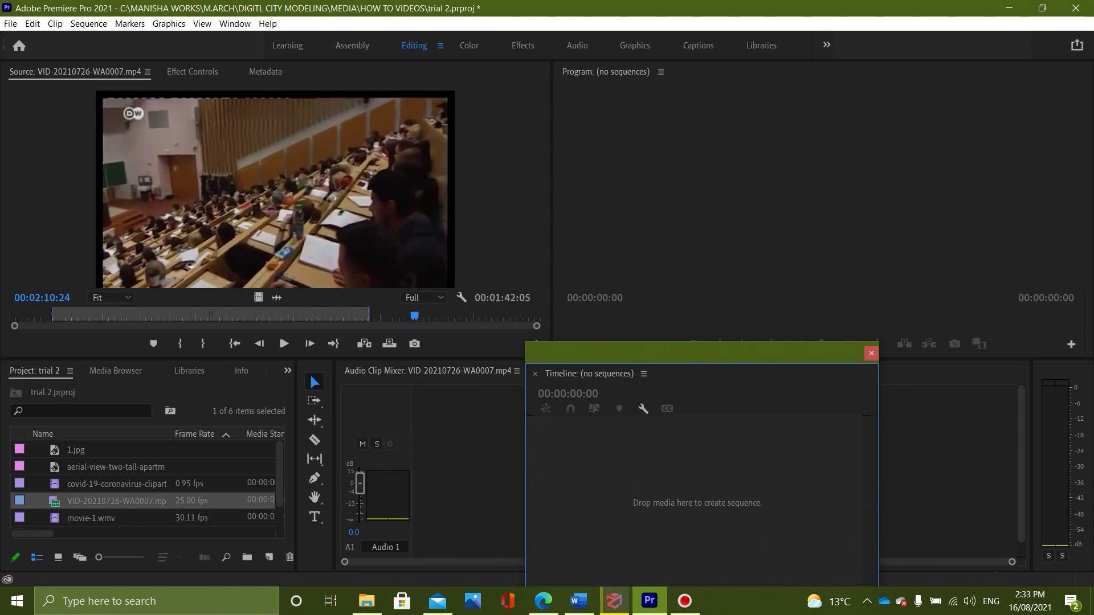
left_click_drag(591, 357, 588, 347)
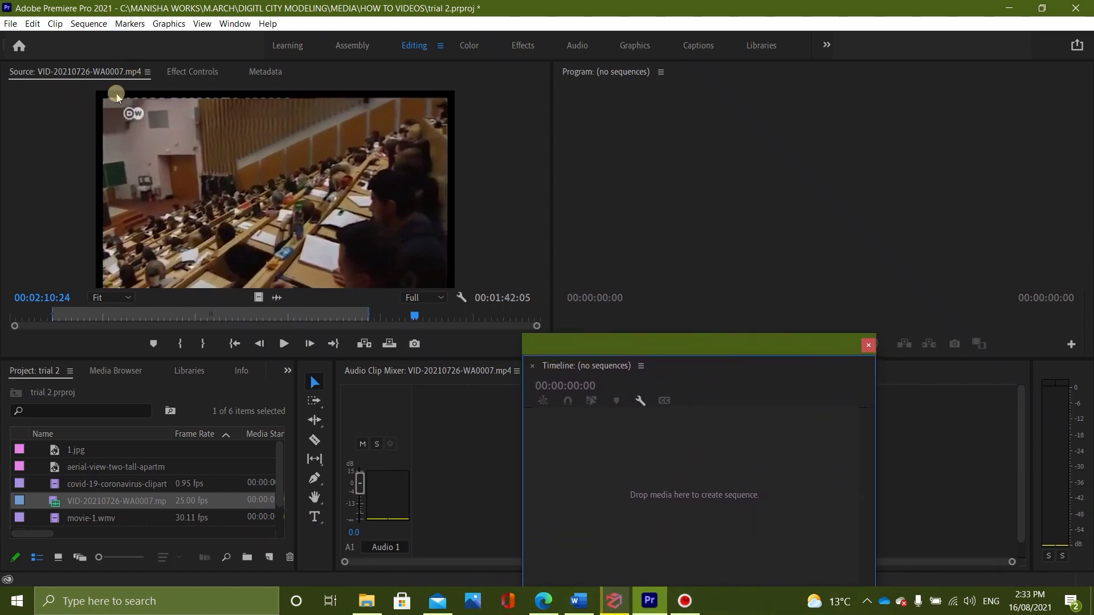
Create a sequence from the marked part of the source clip, and widen and raise the floating Timeline to show all tracks.
left_click_drag(222, 291, 603, 510)
left_click_drag(610, 348, 641, 362)
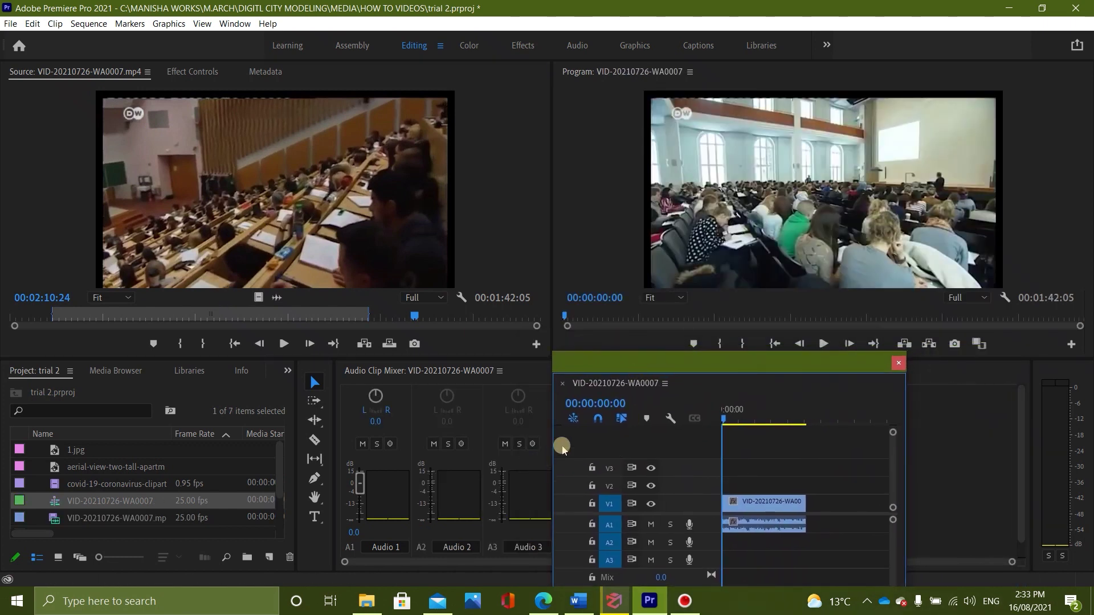
left_click_drag(576, 375, 558, 426)
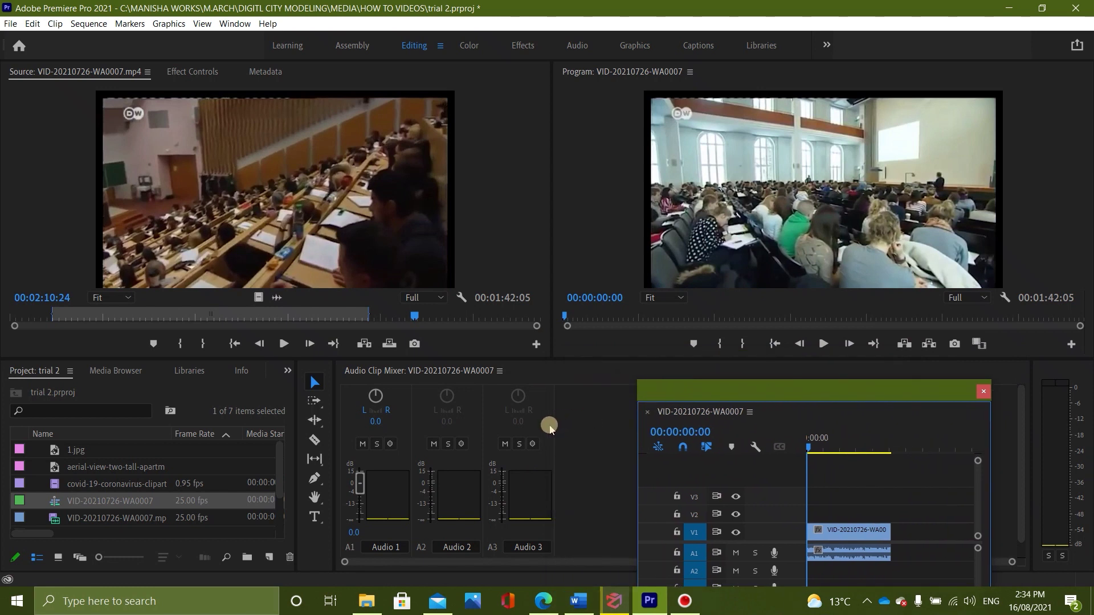
left_click_drag(642, 422, 591, 394)
left_click_drag(659, 373, 435, 364)
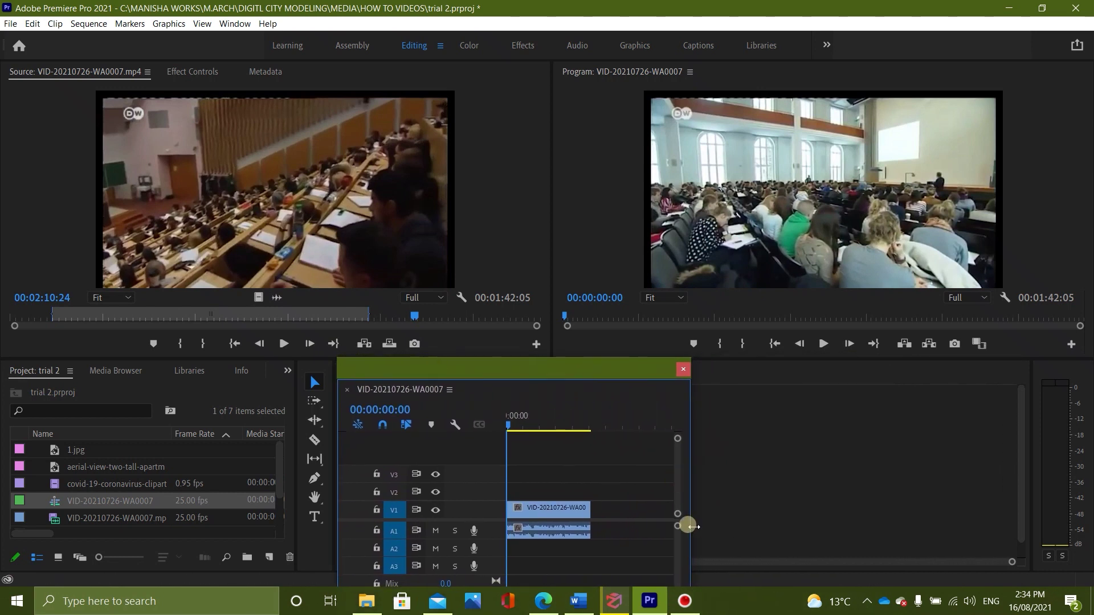
left_click_drag(694, 522, 1036, 509)
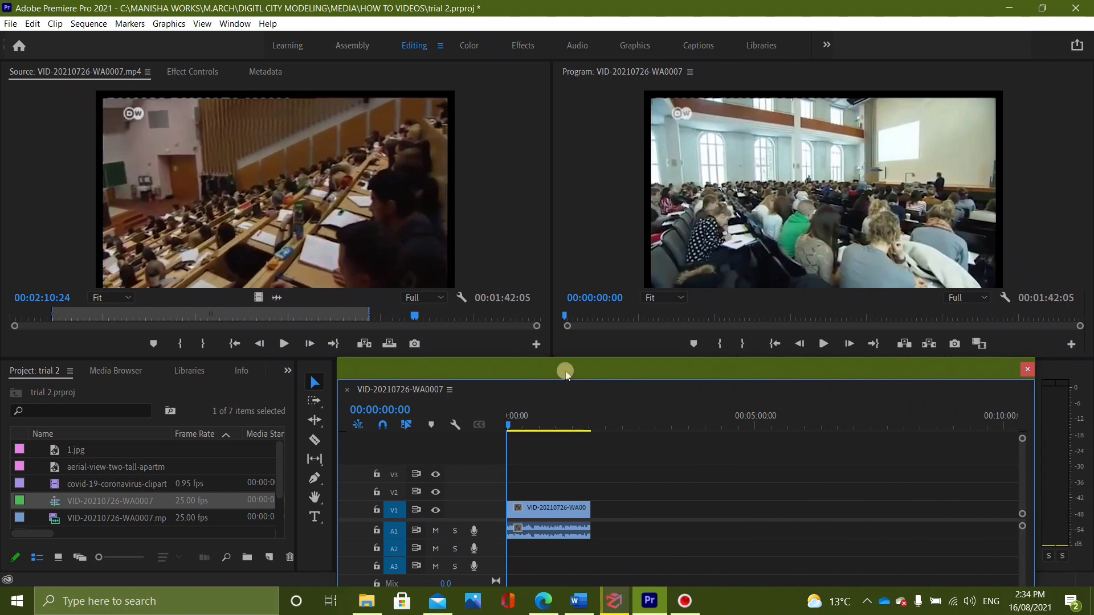
left_click_drag(566, 373, 613, 308)
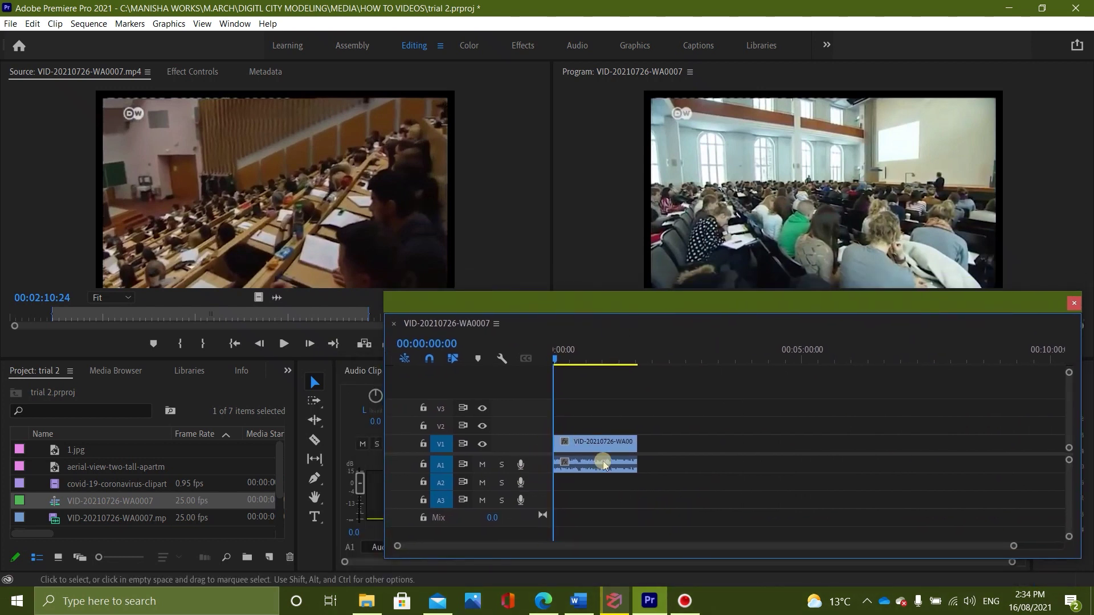
left_click(589, 442)
left_click(673, 466)
left_click(601, 473)
left_click(626, 513)
left_click(597, 474)
left_click(602, 482)
left_click(678, 486)
left_click(608, 450)
left_click(568, 468)
left_click(643, 506)
Add the marked source clip to the sequence again, directly after the first clip on V1 and A1.
left_click_drag(260, 237, 637, 442)
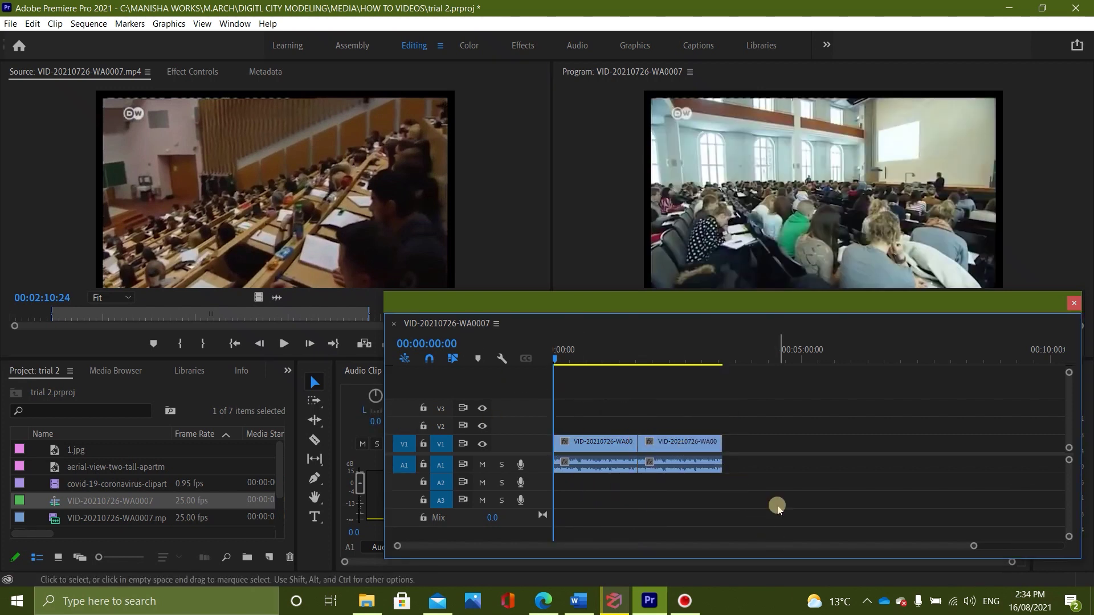
Delete both VID-20210726-WA0007 clips from the sequence so that V1 and A1 are empty.
left_click(690, 466)
key("Delete")
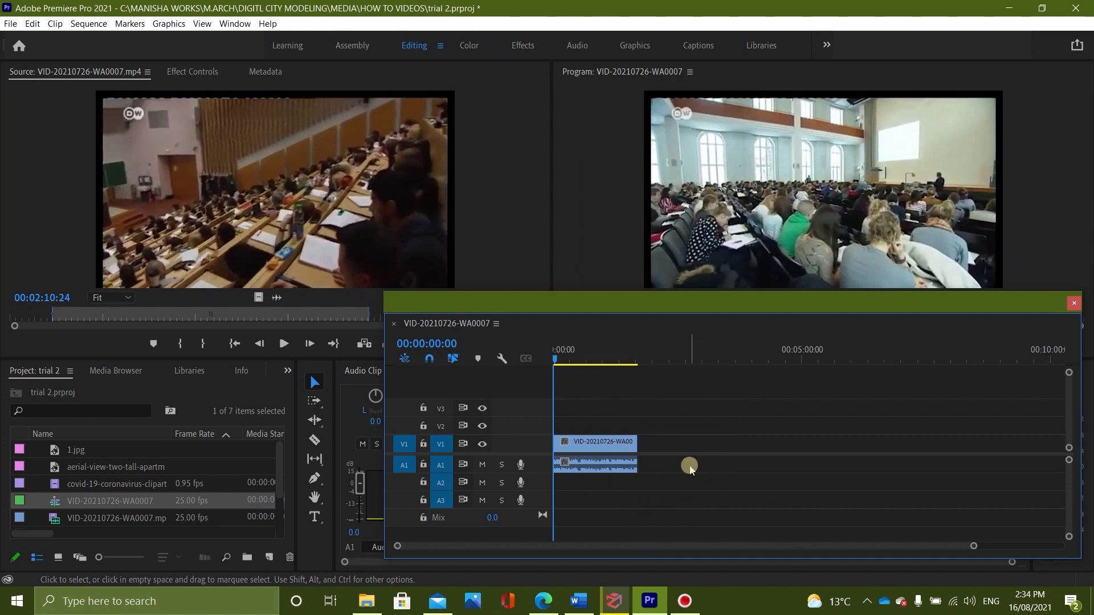
left_click(609, 469)
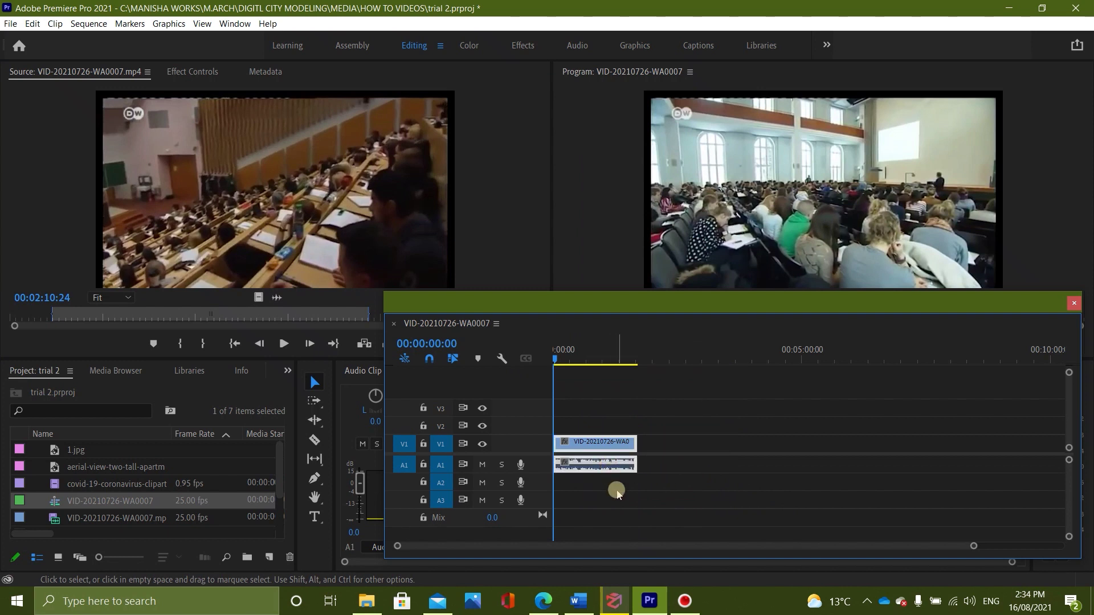
key("Delete")
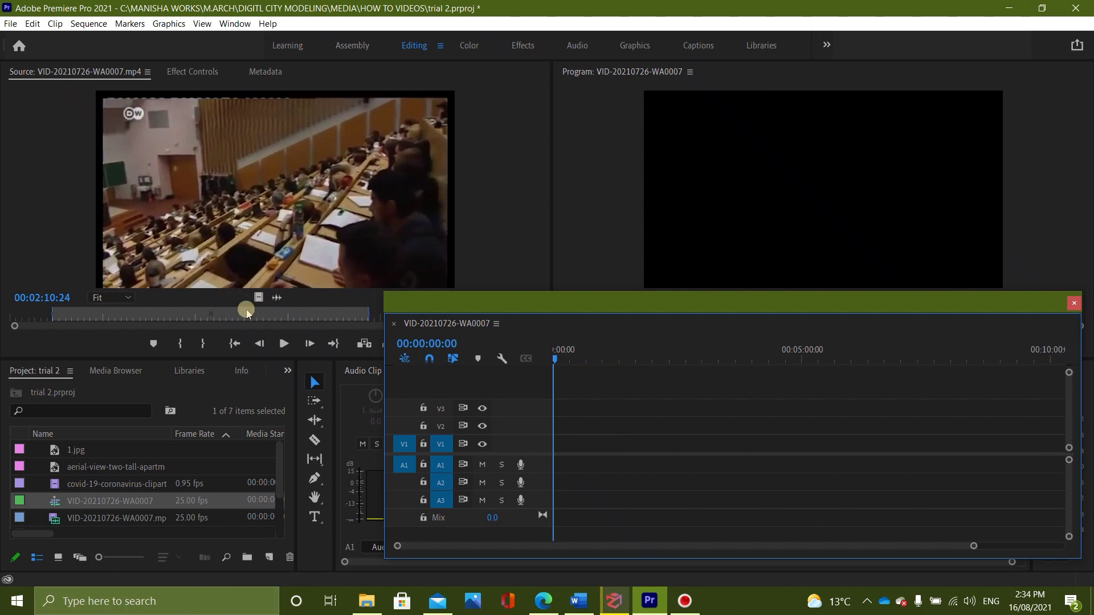
Turn off the source patch for A1 and place only the picture of the marked source clip at the start of V1.
left_click(405, 468)
left_click_drag(287, 261, 556, 442)
left_click(400, 466)
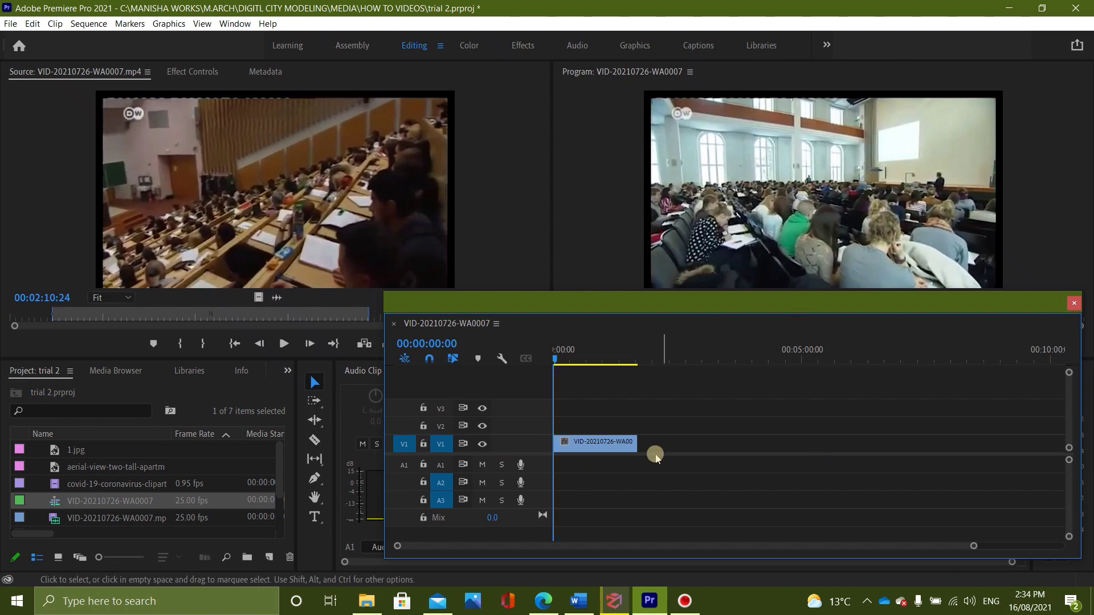
Add Musway Studio - 034-2 - Inspiration.mp3 at the start of track A1 and open that clip in the Source Monitor.
left_click(81, 520)
scroll(127, 513, "down", 2)
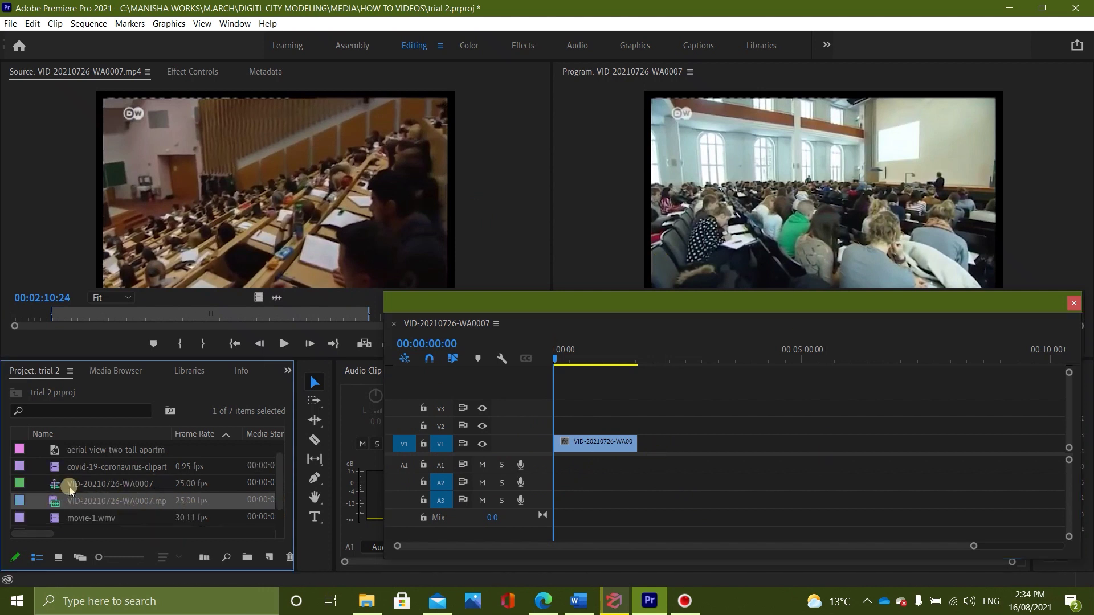
left_click(74, 503)
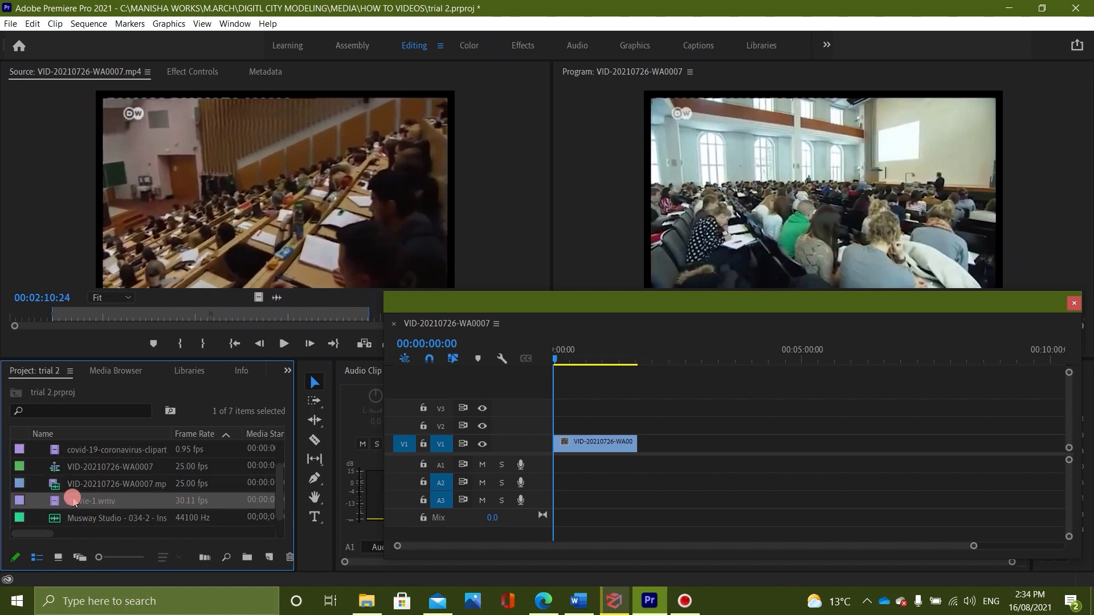
left_click_drag(61, 519, 604, 464)
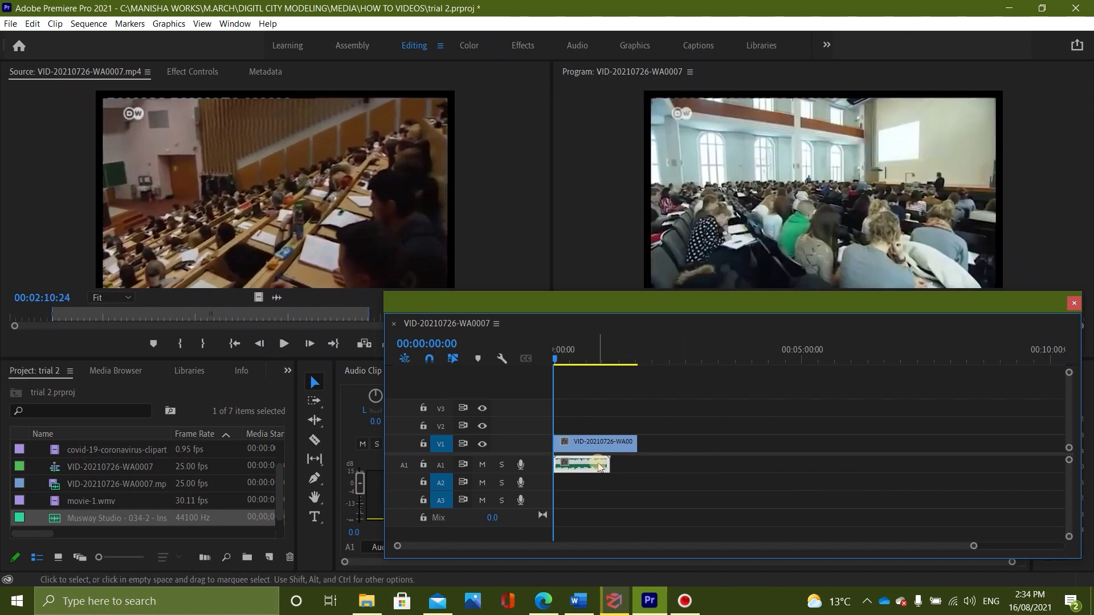
double_click(600, 467)
mouse_move(573, 467)
left_mouse_down()
mouse_move(640, 464)
mouse_move(566, 466)
left_mouse_up()
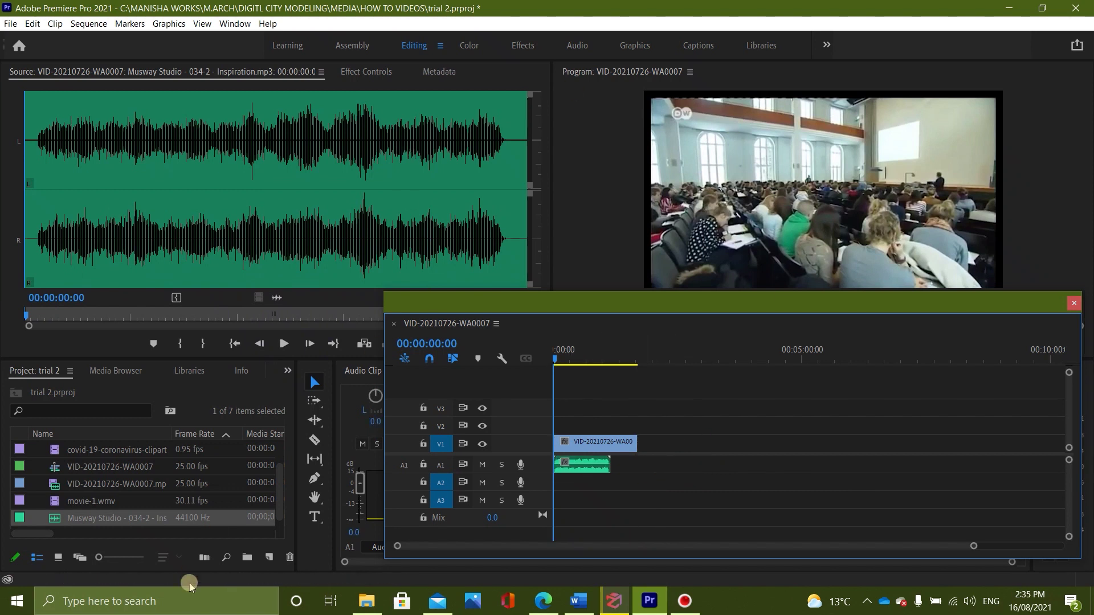
Place the 1.jpg image directly after the video on V1, followed by the aerial-view-two-tall-apartm image.
scroll(71, 497, "up", 2)
left_click_drag(76, 451, 681, 443)
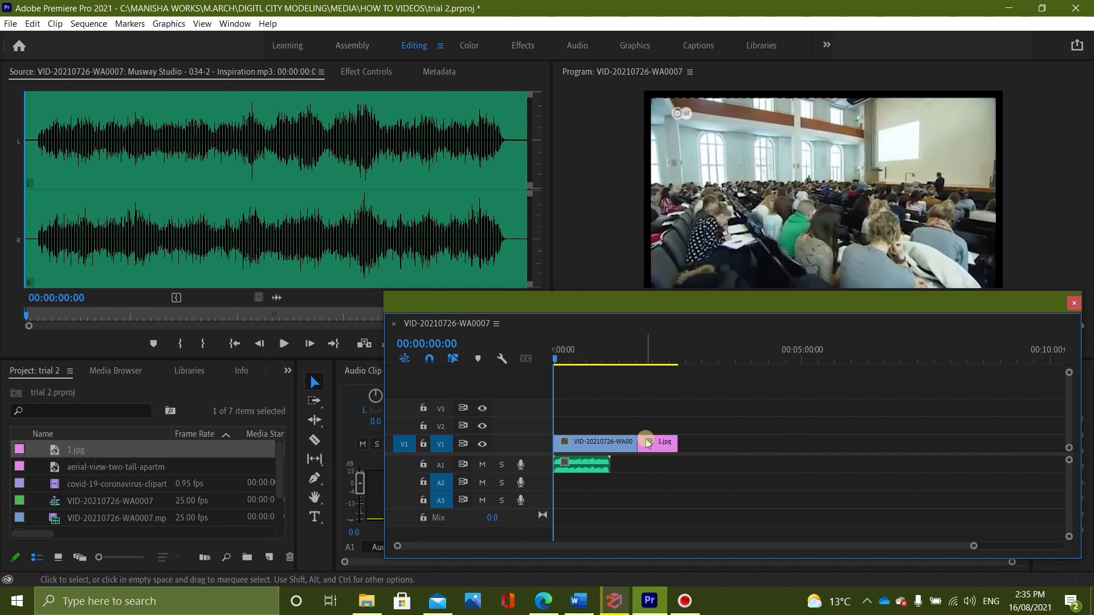
left_click_drag(78, 468, 699, 449)
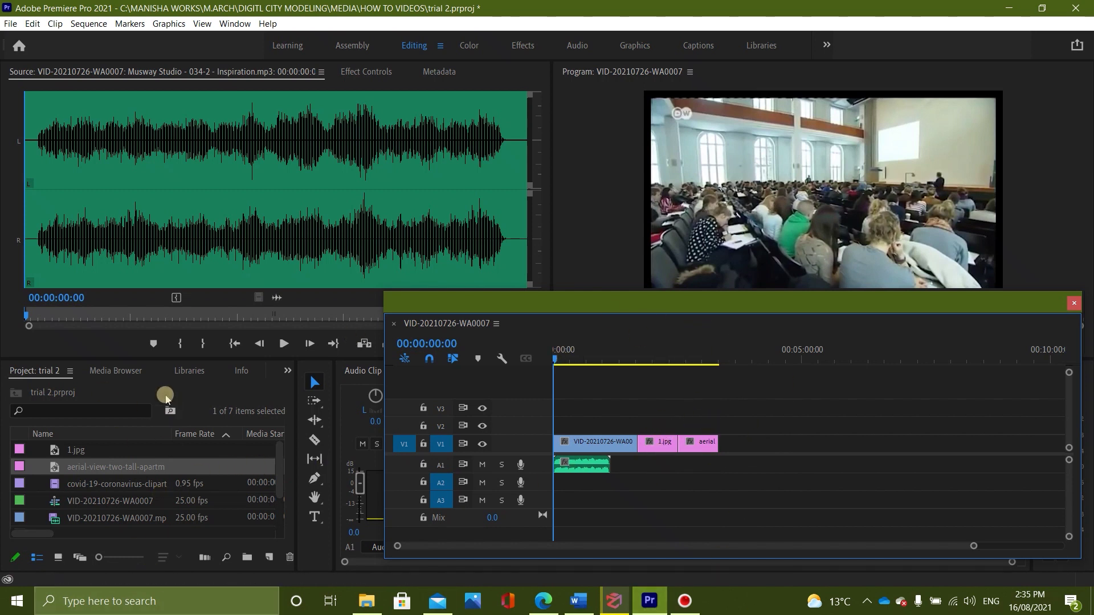
Show the Effects panel and expand Video Transitions to its Dissolve group.
left_click(288, 371)
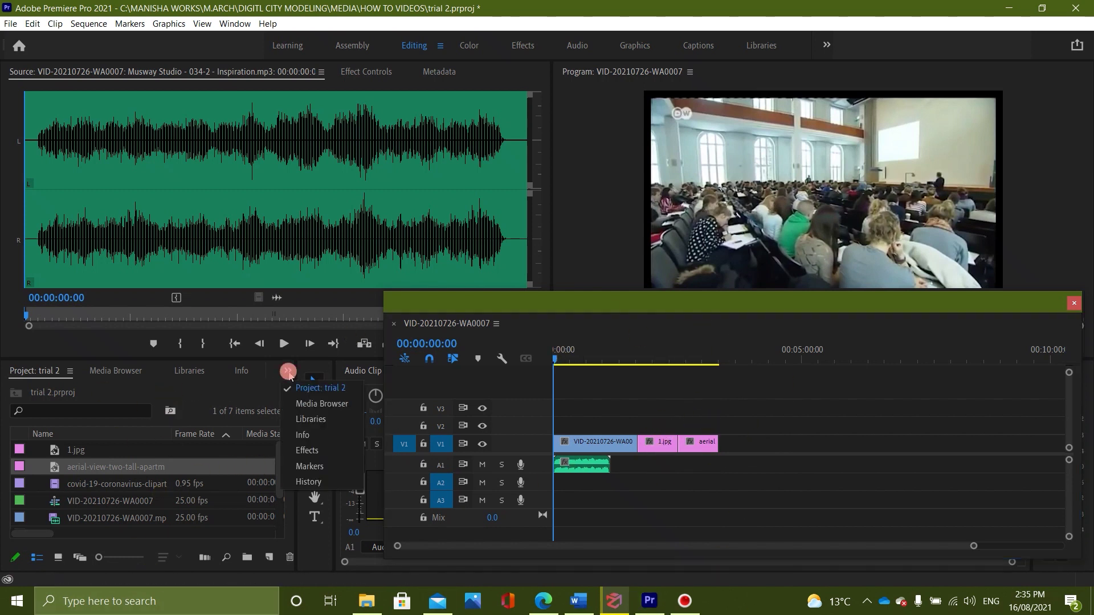
left_click(310, 451)
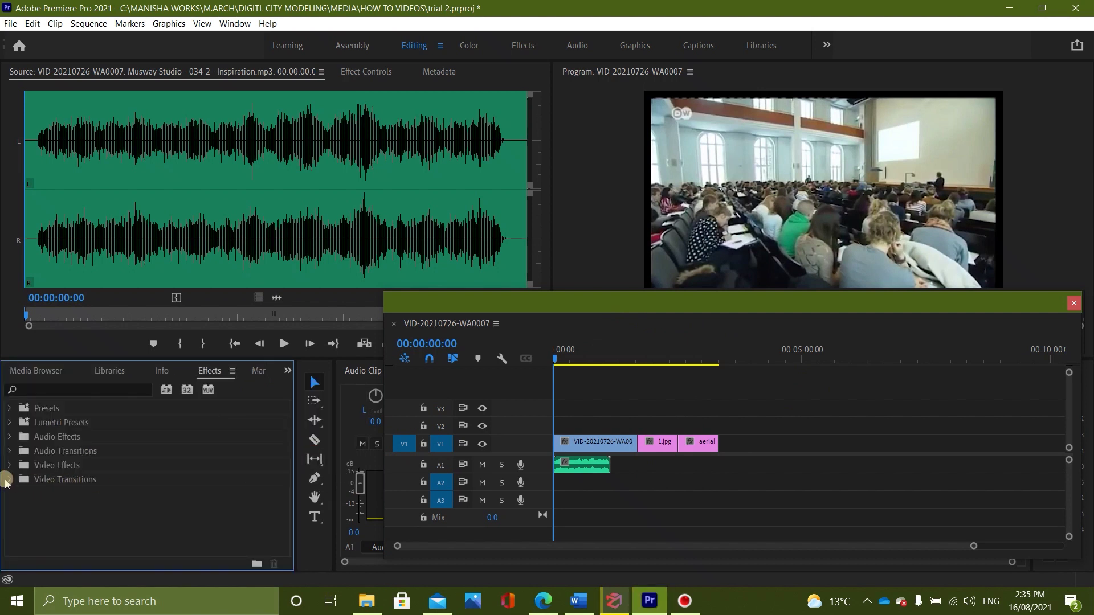
left_click(10, 481)
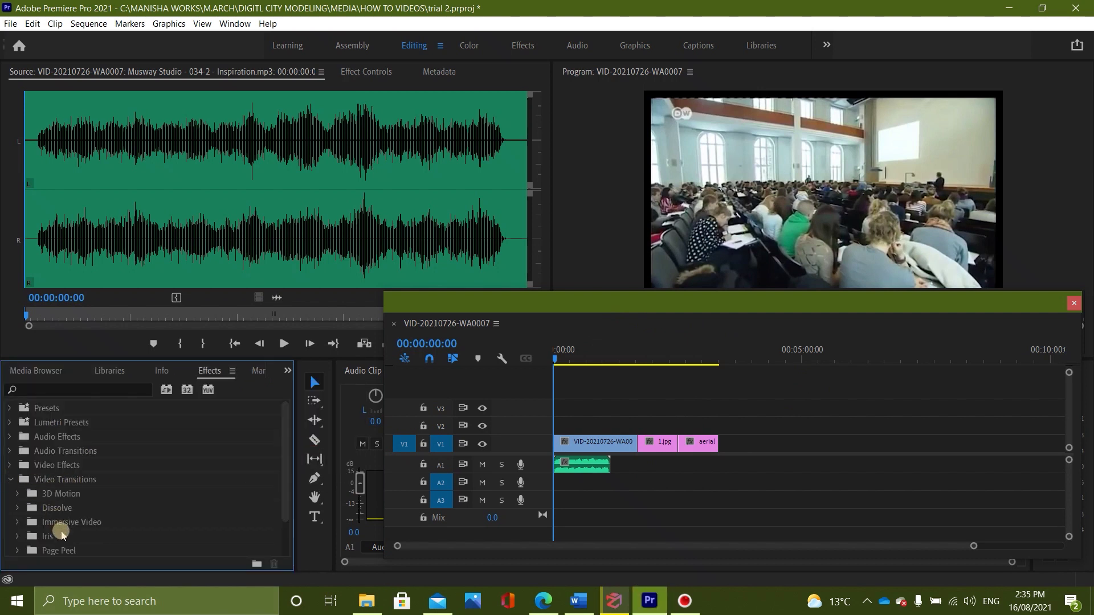
scroll(61, 533, "down", 1)
scroll(55, 521, "up", 1)
left_click(17, 494)
left_click(18, 494)
left_click(15, 507)
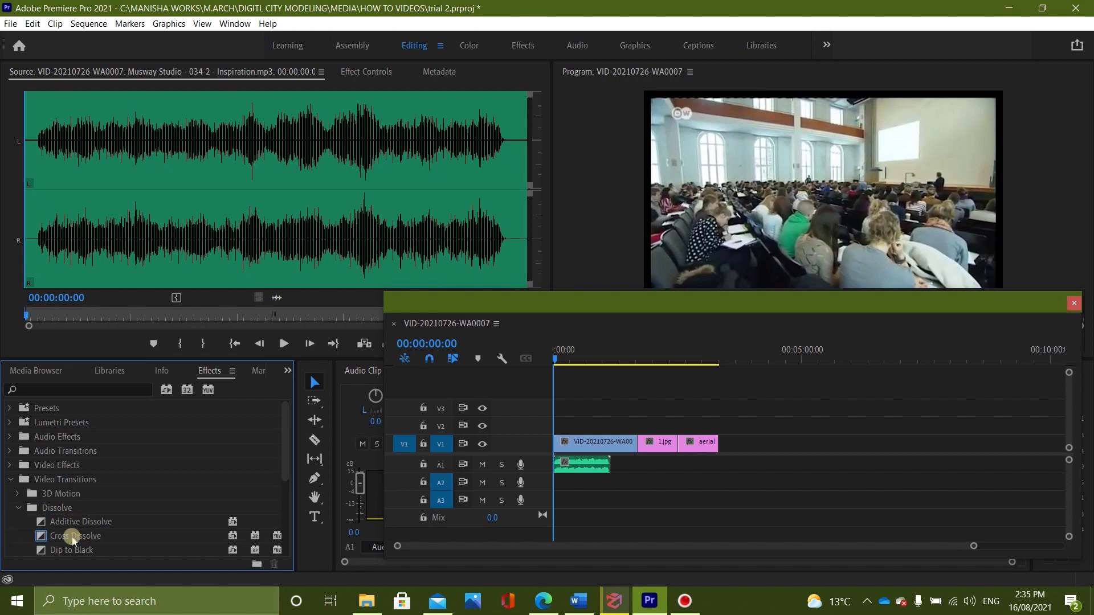
Apply Cross Dissolve at the cut between the two images and at the cut between the video and 1.jpg on V1.
left_click(72, 538)
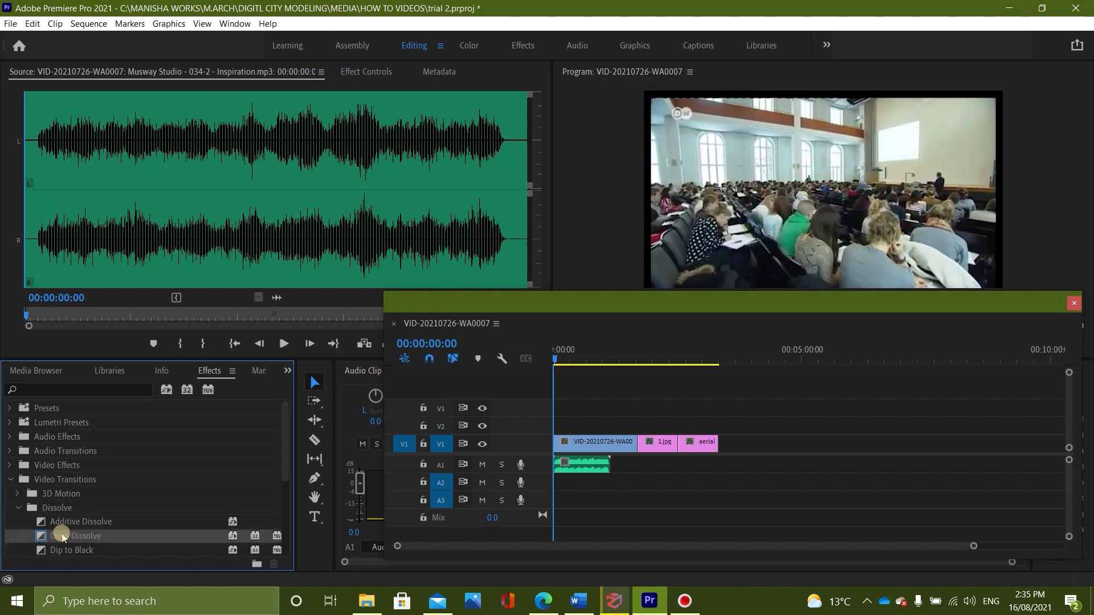
left_click_drag(46, 536, 677, 445)
left_click_drag(47, 535, 641, 443)
scroll(287, 450, "down", 3)
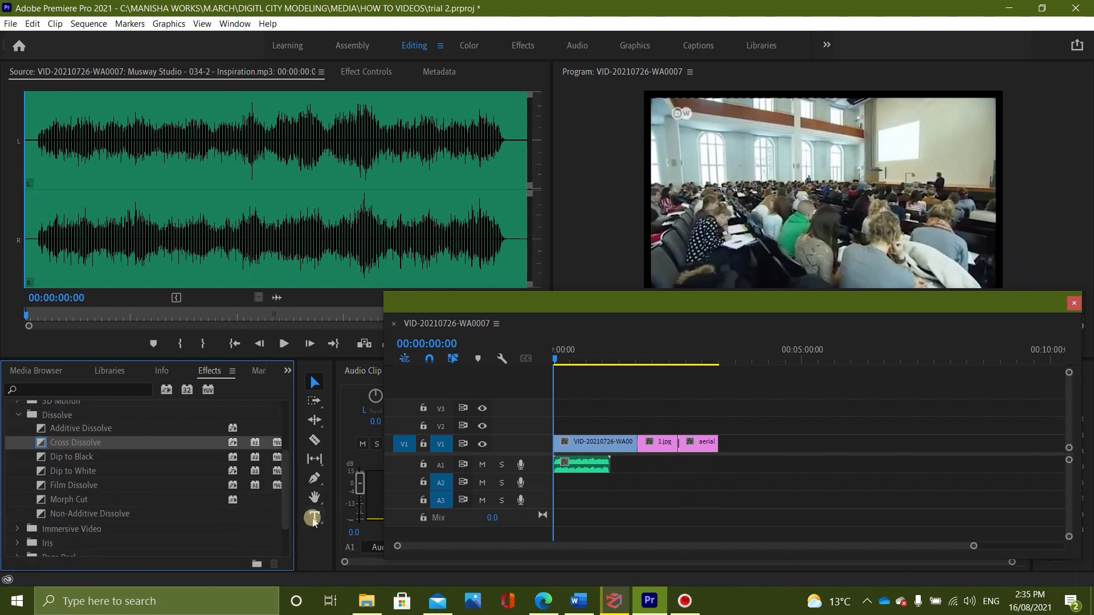
Add a text box reading "fdggv" over the video with the Type tool and move it to the lower-left corner of the frame.
left_click(313, 516)
left_click_drag(778, 141, 918, 219)
type("fdggv")
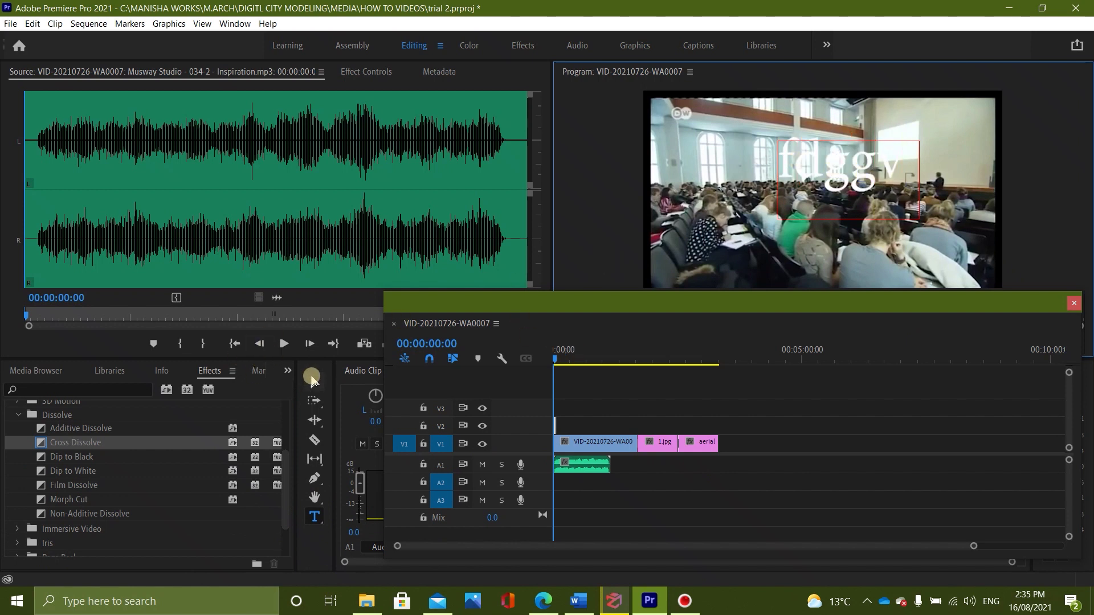
left_click(314, 381)
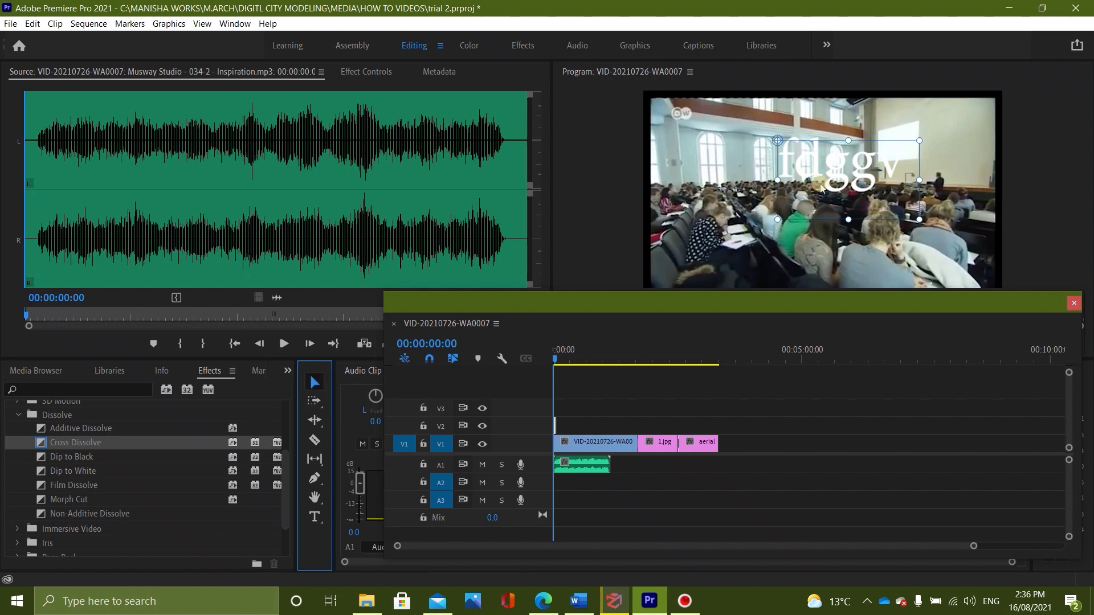
left_click_drag(813, 177, 677, 286)
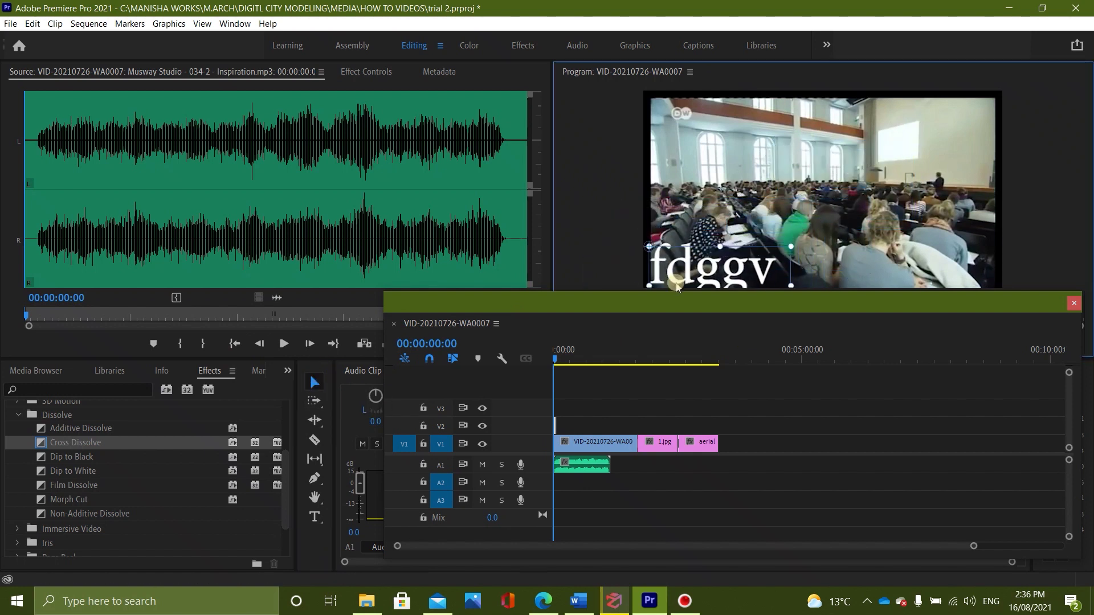
Edit the title text in the frame to read "fdgg vbnvb".
double_click(766, 274)
left_click(769, 261)
double_click(772, 261)
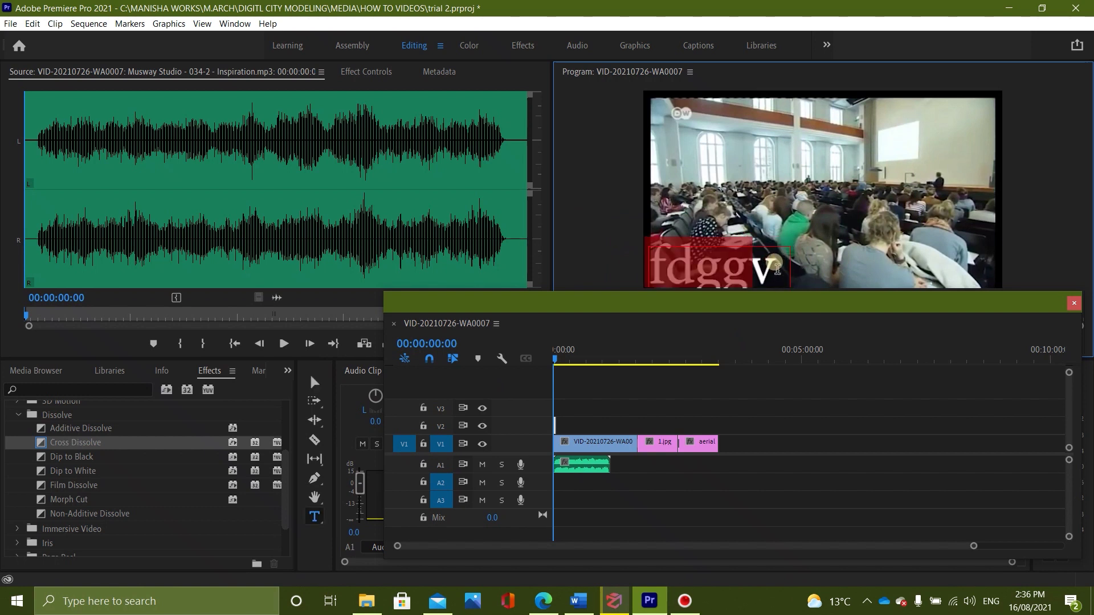
left_click(774, 263)
left_click(769, 268)
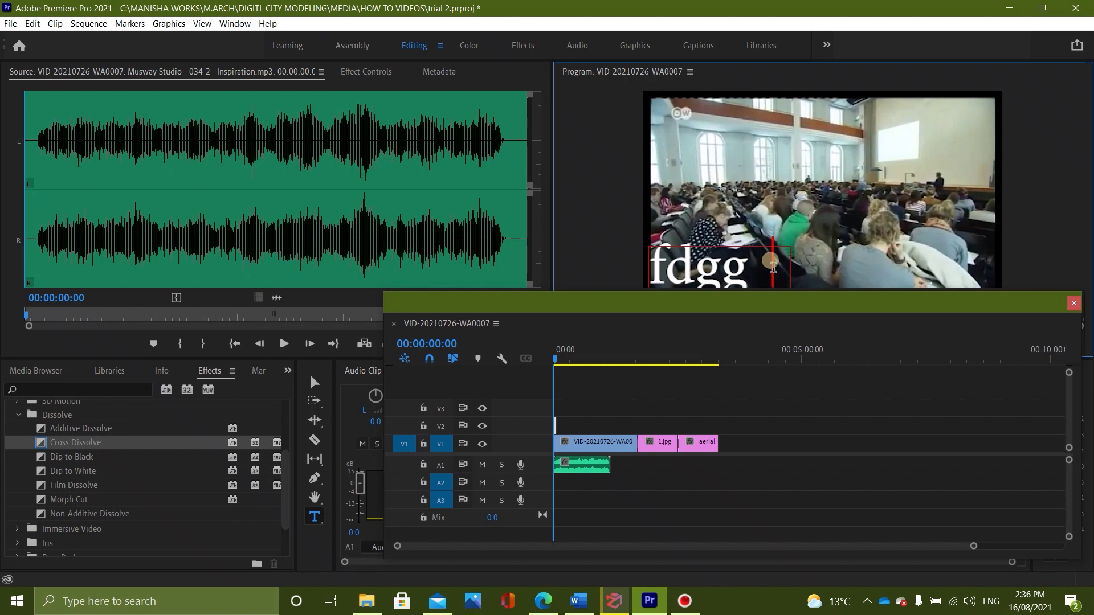
Widen the title's text box to the right, extend its upper edge upward and deselect the title.
left_click(314, 381)
left_click_drag(791, 283, 897, 273)
left_click_drag(778, 246, 779, 190)
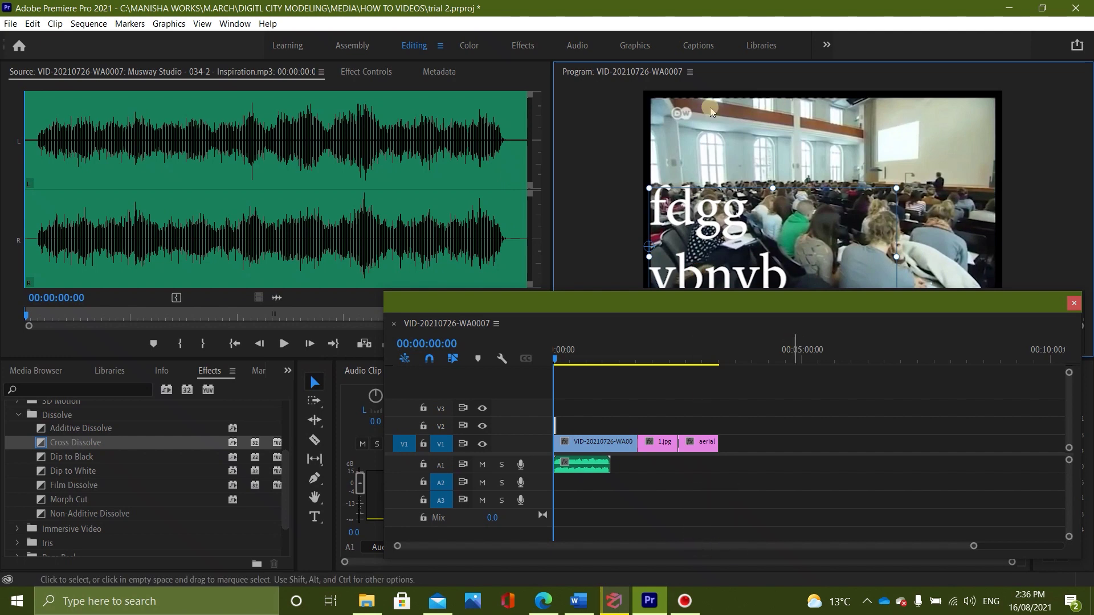
left_click(785, 441)
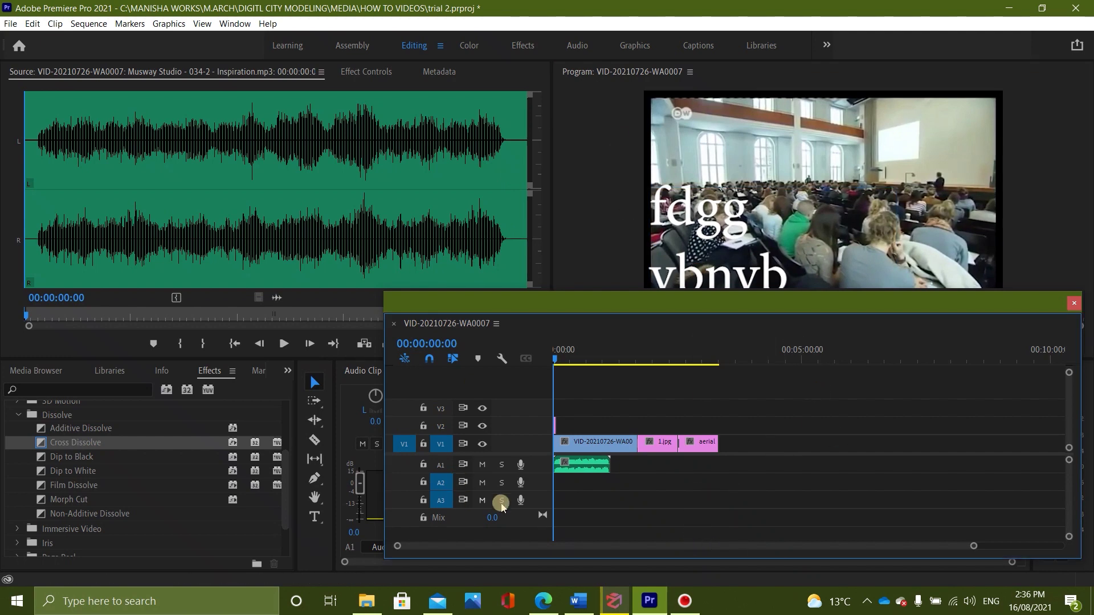